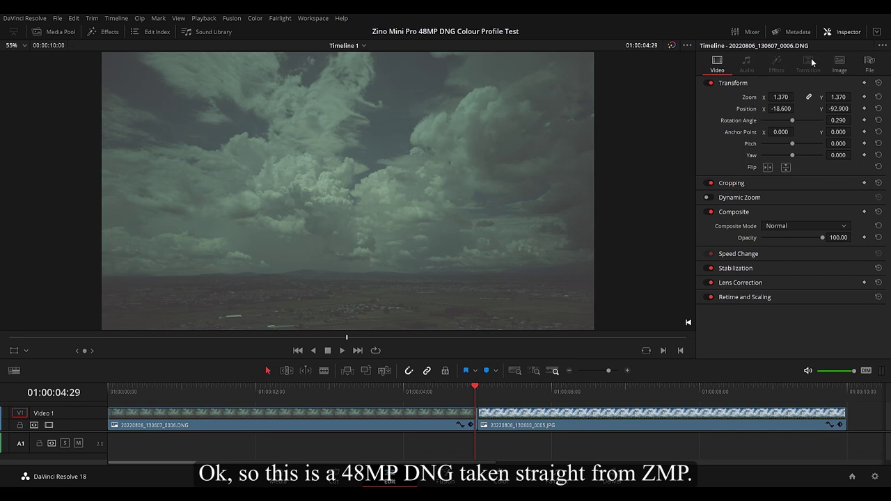
- Show the DNG's file details (DNG, 8000 x 6048) and flip between the DNG and JPG frames
click(870, 63)
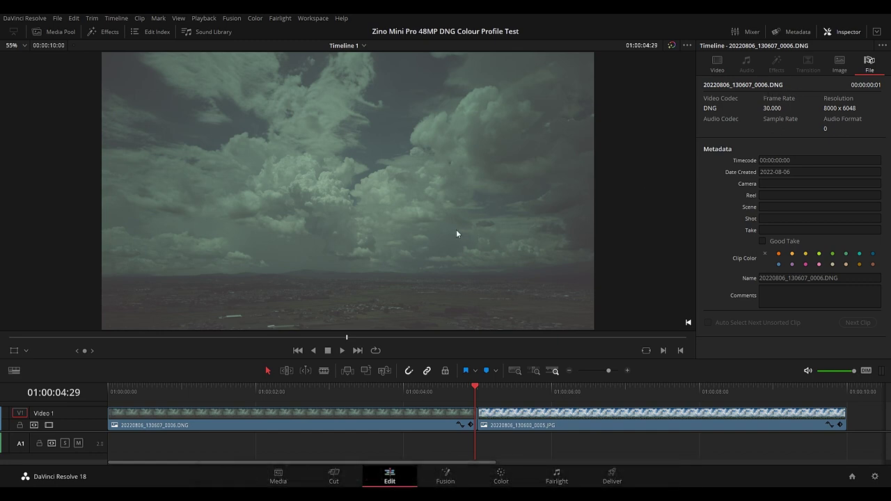
key(Right)
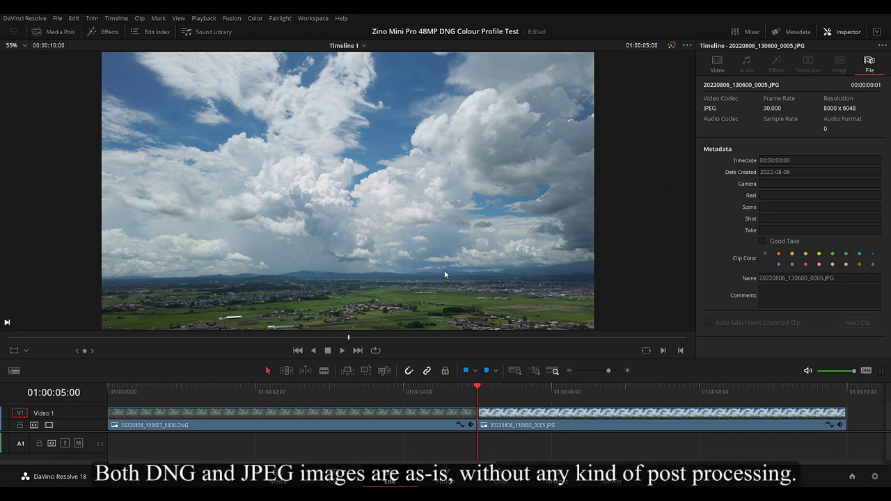
key(Left)
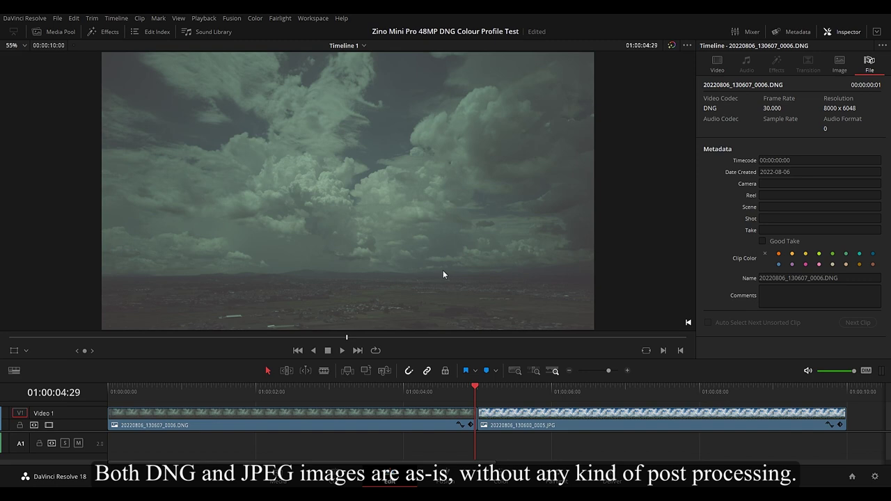
key(Right)
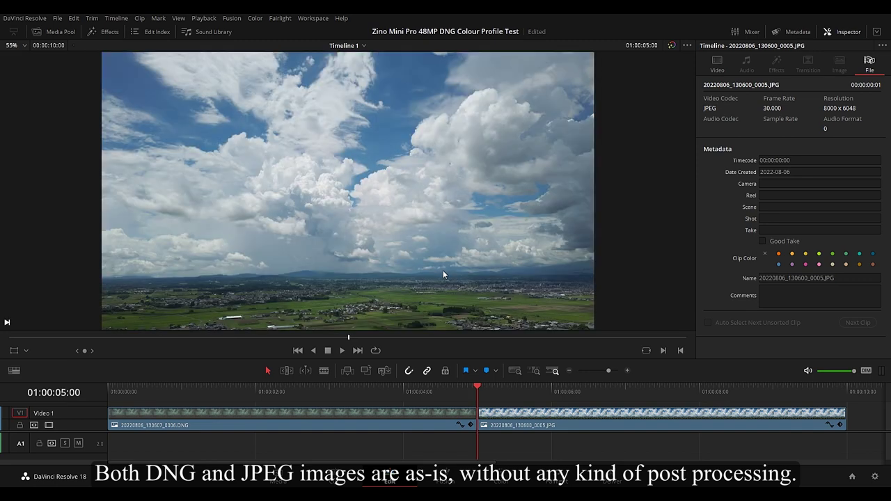
key(Left)
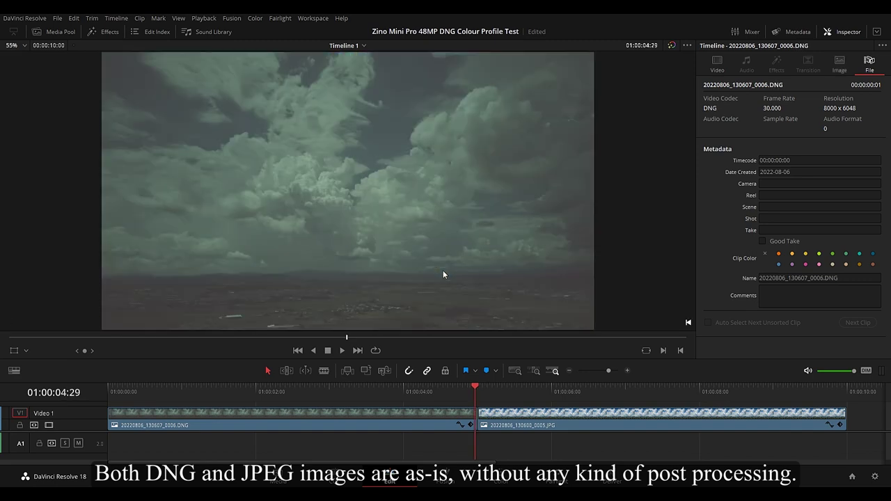
key(Right)
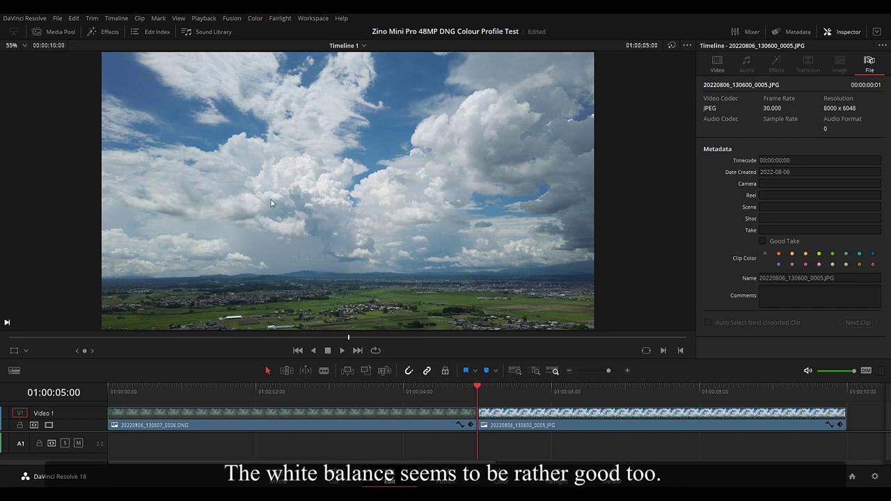
key(Left)
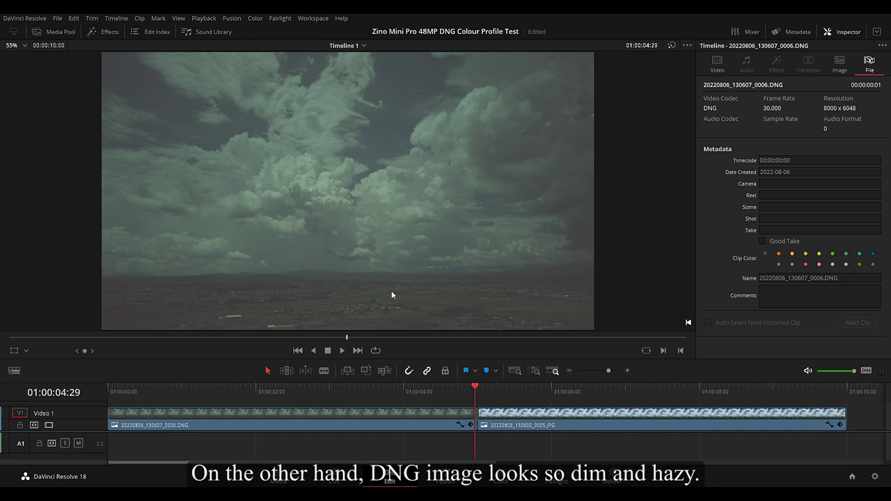
- In the DNG's RAW settings, try raising Exposure and lowering Highlights
click(843, 70)
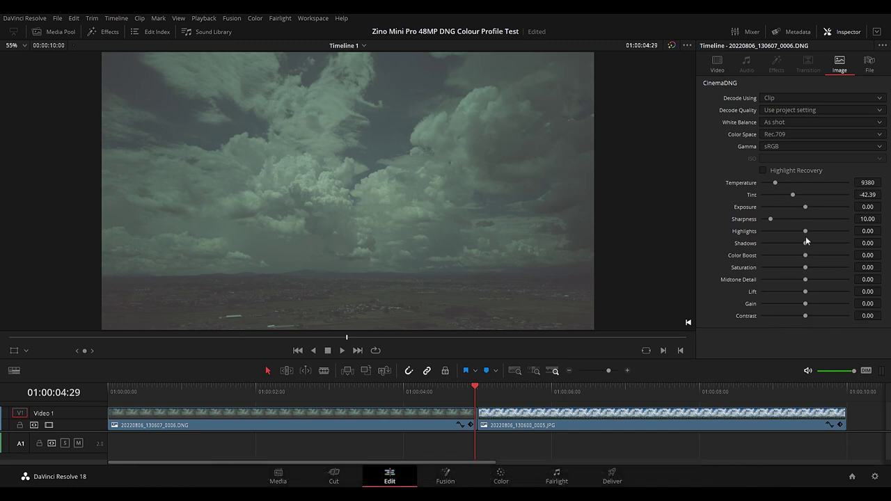
mouse_move(805, 207)
mouse_down()
mouse_move(825, 208)
mouse_move(810, 209)
mouse_up()
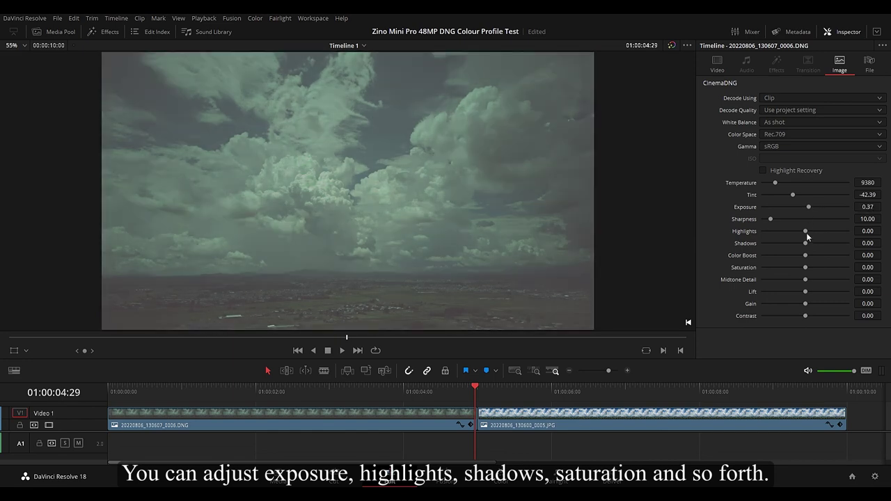
mouse_move(806, 232)
mouse_down()
mouse_move(788, 231)
mouse_move(816, 231)
mouse_move(807, 231)
mouse_move(821, 242)
mouse_move(793, 243)
mouse_move(822, 242)
mouse_move(794, 242)
mouse_move(820, 243)
mouse_move(804, 243)
mouse_move(815, 243)
mouse_move(804, 244)
mouse_move(822, 267)
mouse_move(798, 267)
mouse_move(807, 269)
mouse_up()
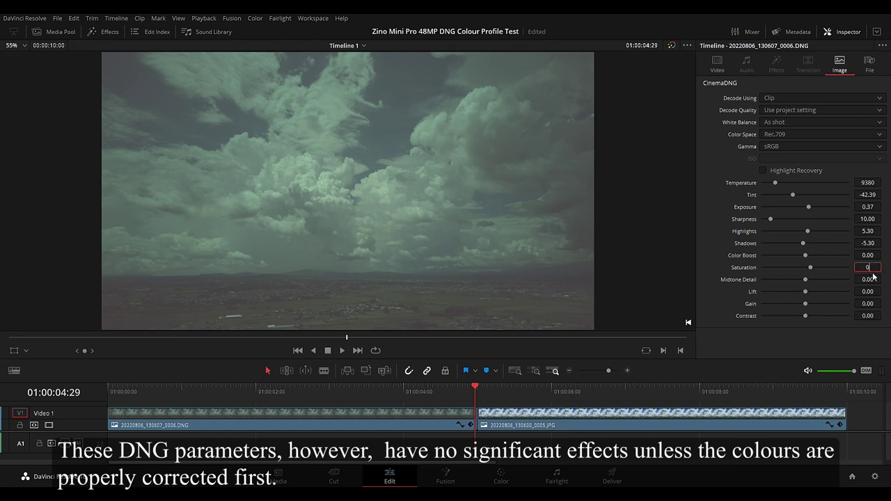
- Reset Saturation, Shadows, Highlights, Sharpness and Exposure to 0
key(ctrl+z)
double_click(868, 243)
double_click(867, 231)
double_click(868, 218)
double_click(870, 208)
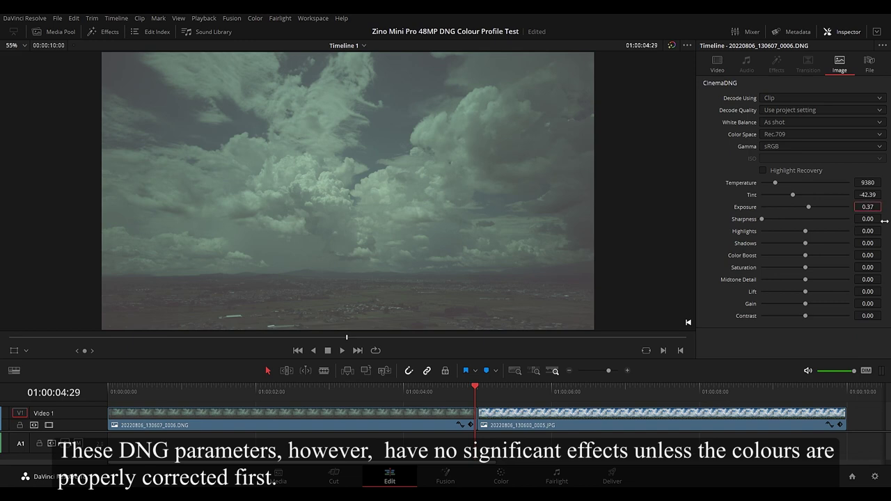
text(0)
key(Return)
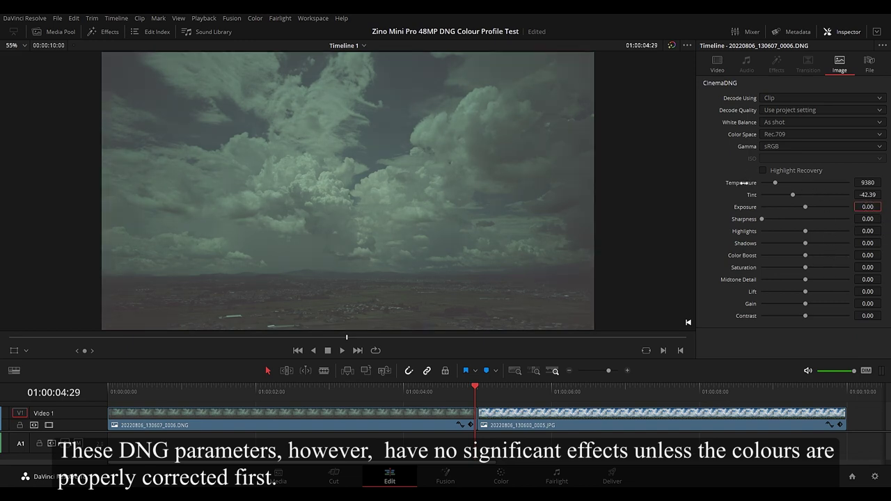
click(717, 160)
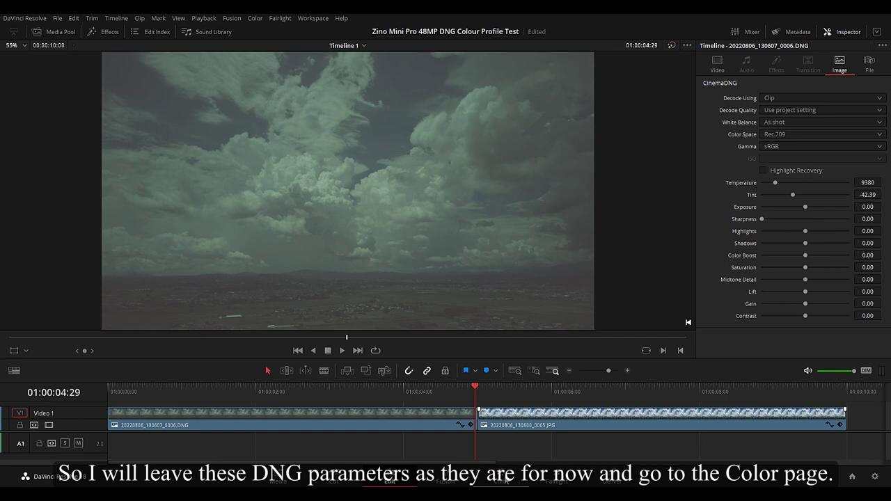
- On the Color page, alternate between the JPEG and DNG clips to compare their histograms
click(503, 481)
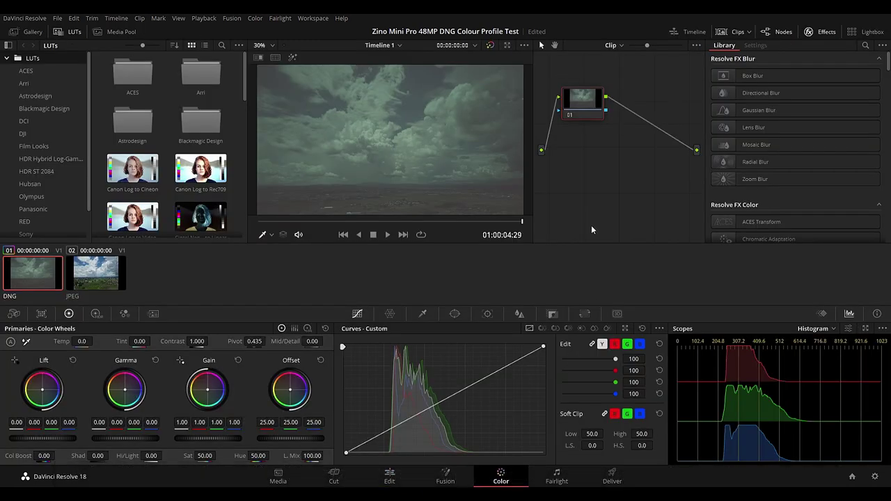
click(96, 274)
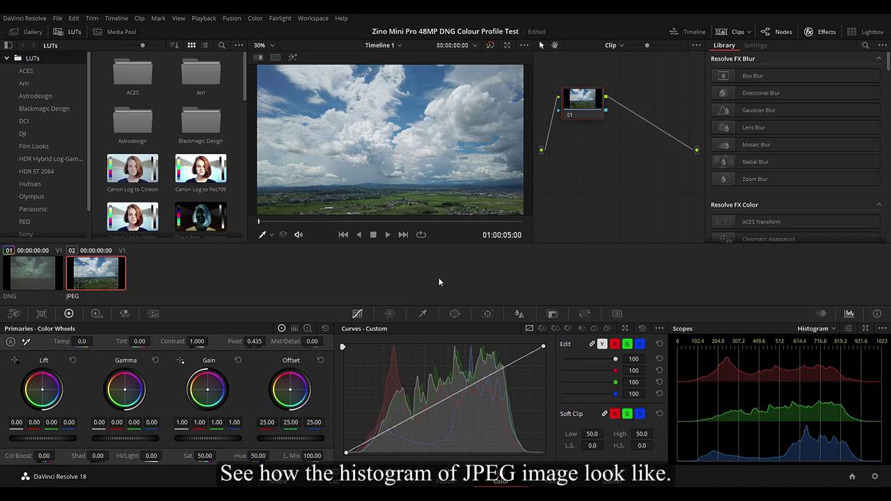
click(48, 275)
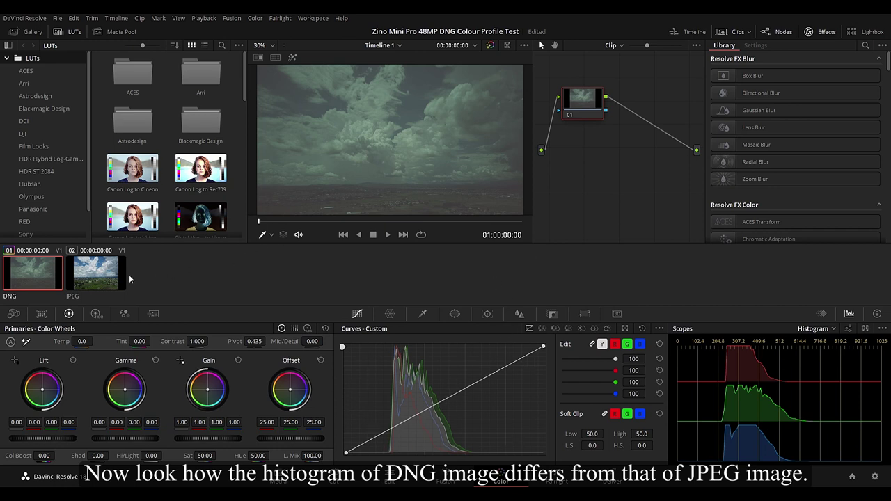
click(108, 272)
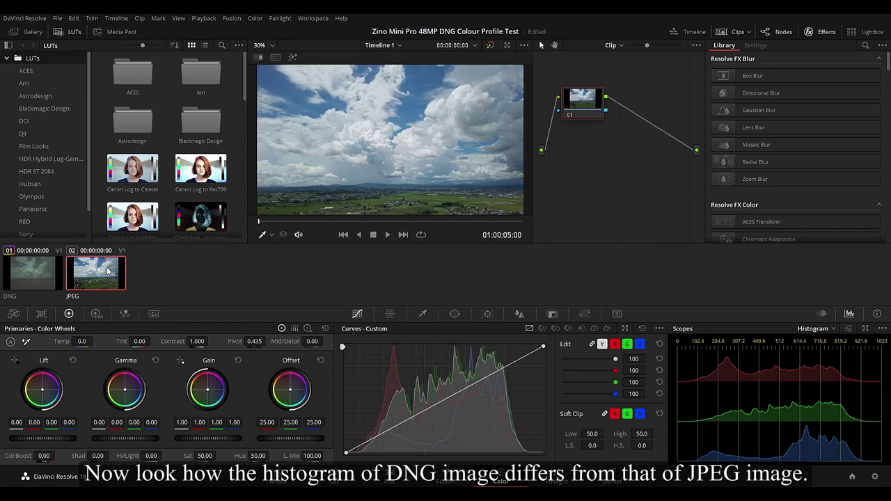
click(42, 270)
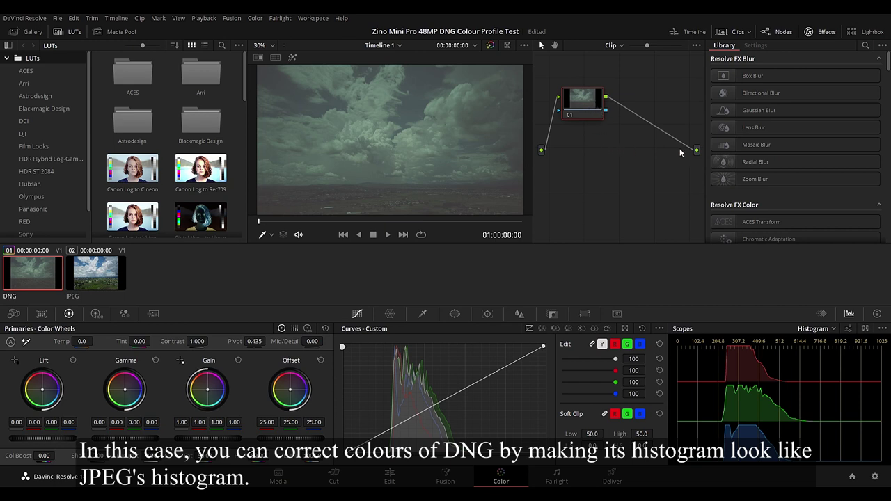
- Add serial node 02 and move its Custom curve's black point right and white point left
key(alt+s)
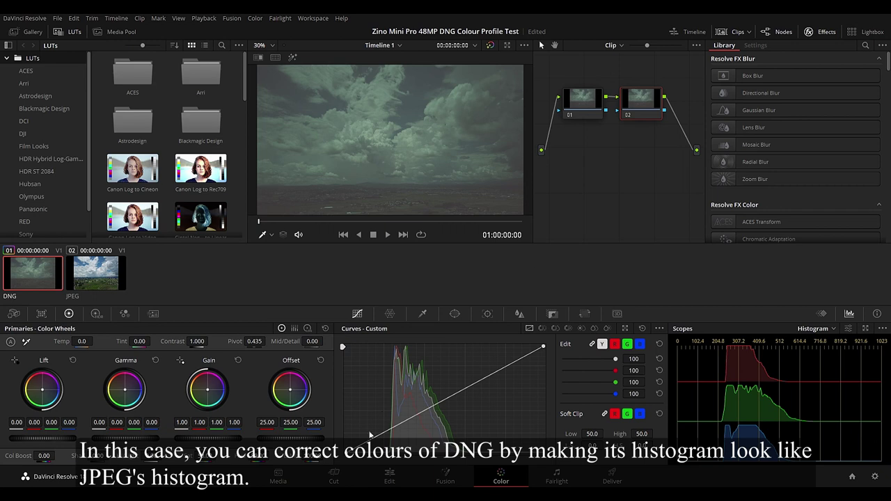
drag(346, 456, 367, 460)
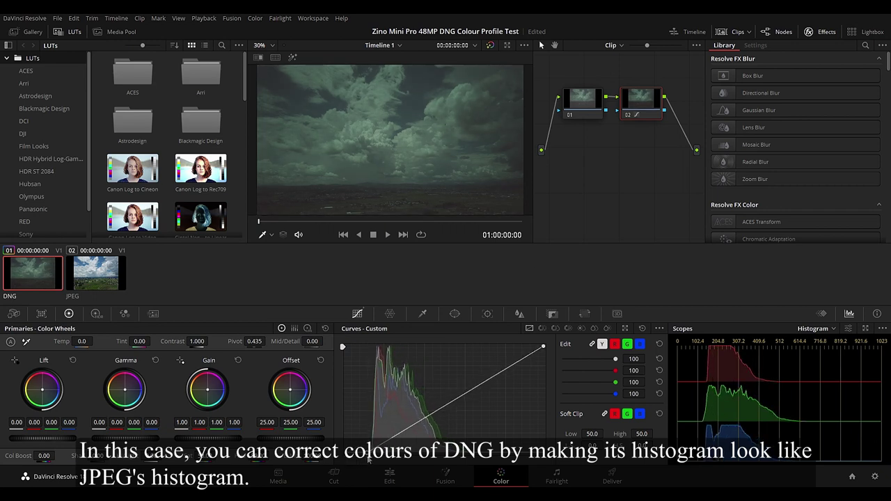
drag(543, 346, 499, 349)
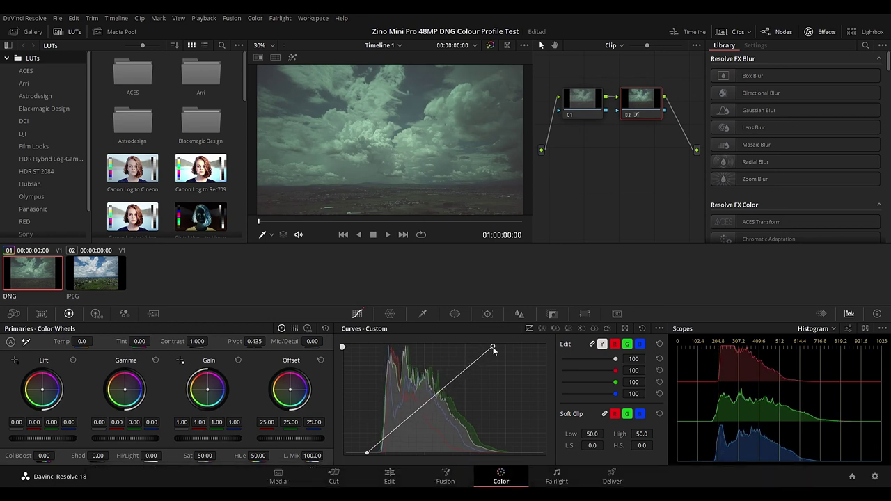
drag(499, 346, 496, 347)
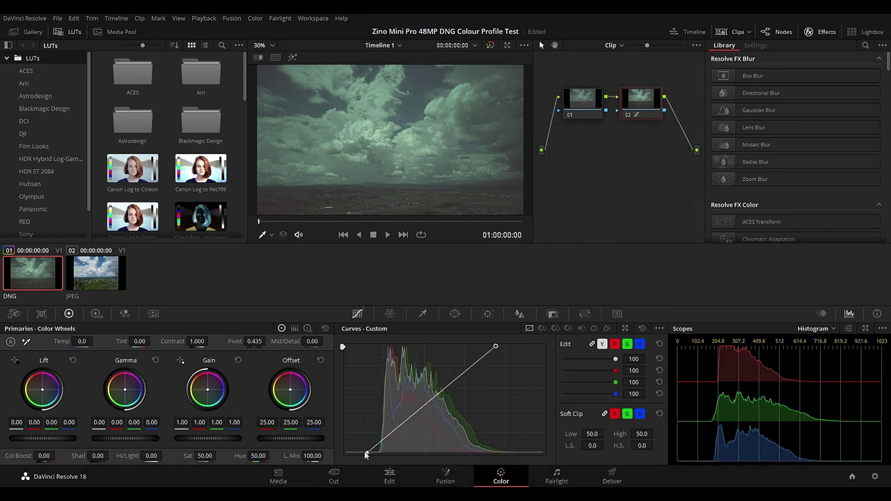
drag(367, 453, 372, 453)
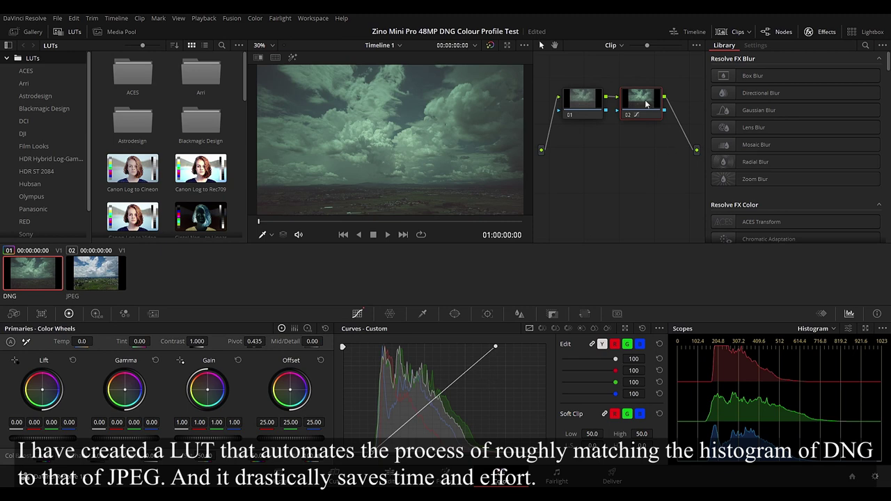
- Undo the curve and apply the Hubsan Zino Mini Pro DNG LUT to node 02
key(ctrl+z)
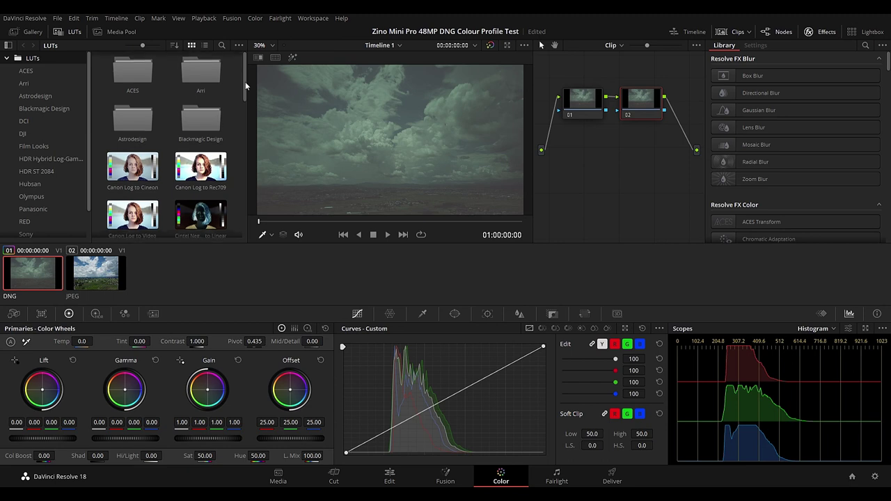
mouse_move(245, 82)
mouse_down()
mouse_move(243, 102)
mouse_move(243, 80)
mouse_up()
click(31, 184)
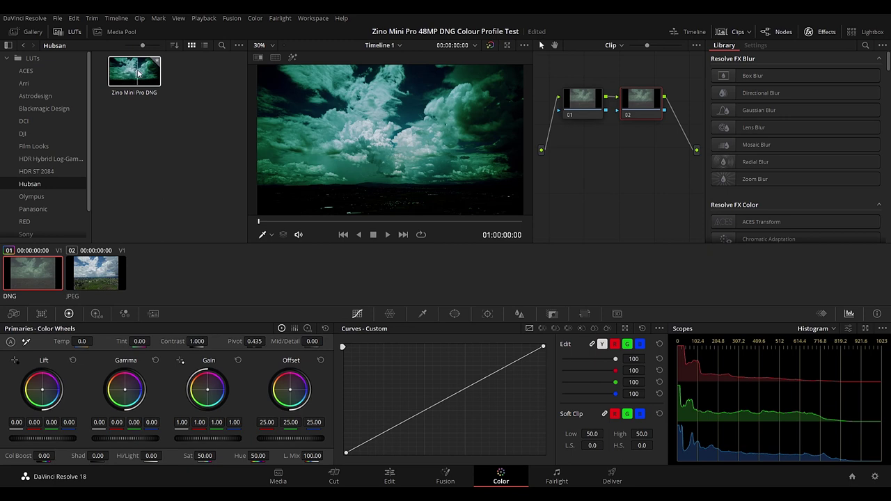
mouse_move(139, 74)
mouse_down()
mouse_move(686, 156)
mouse_move(652, 110)
mouse_up()
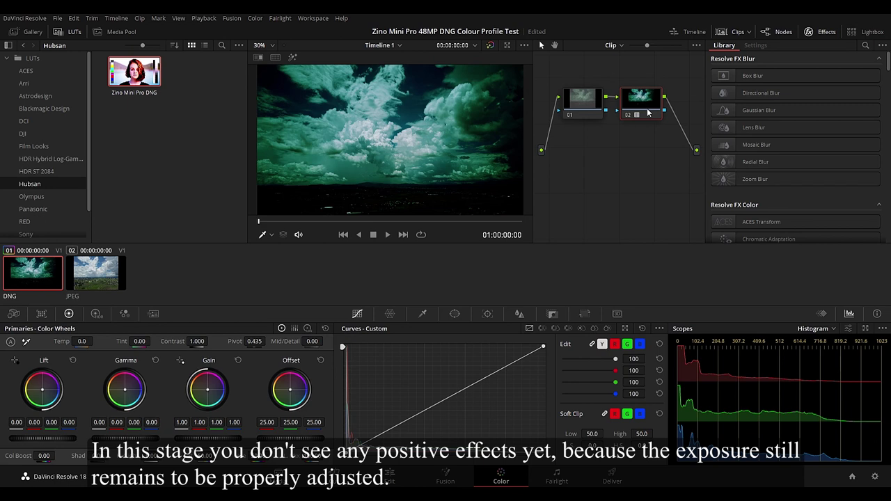
- Compare the LUT-graded DNG with the JPEG, then return to the Edit page
click(106, 282)
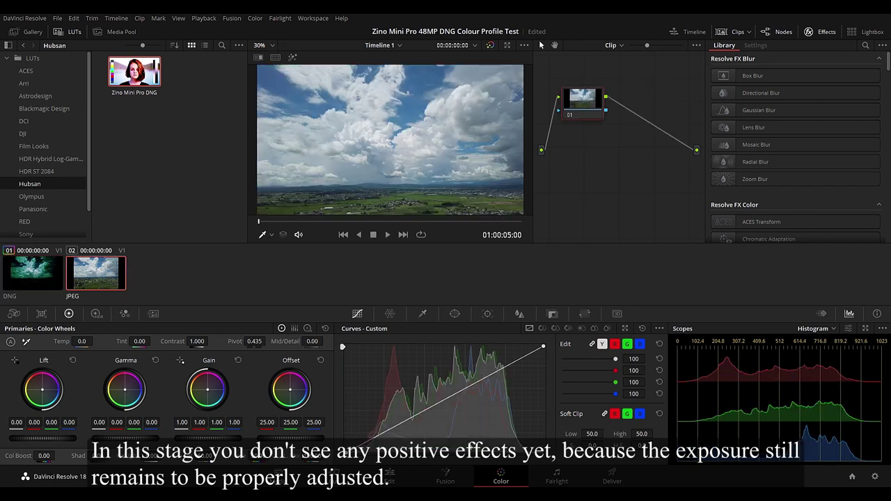
click(42, 276)
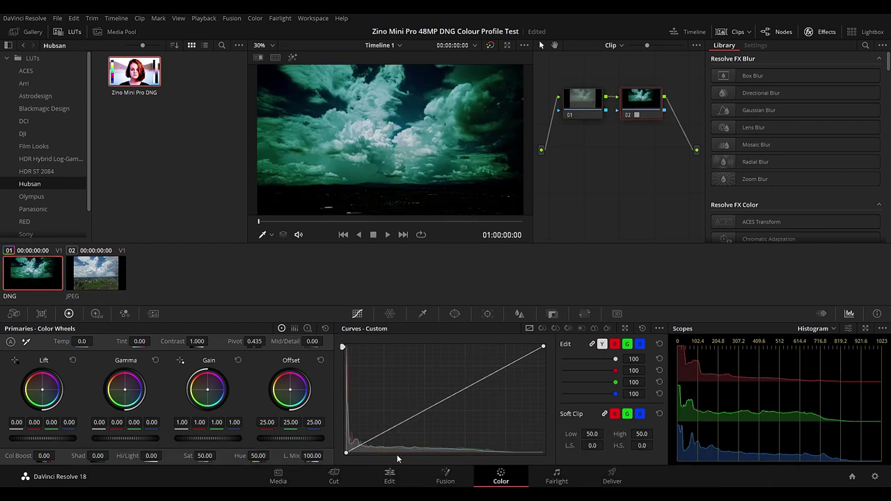
click(389, 476)
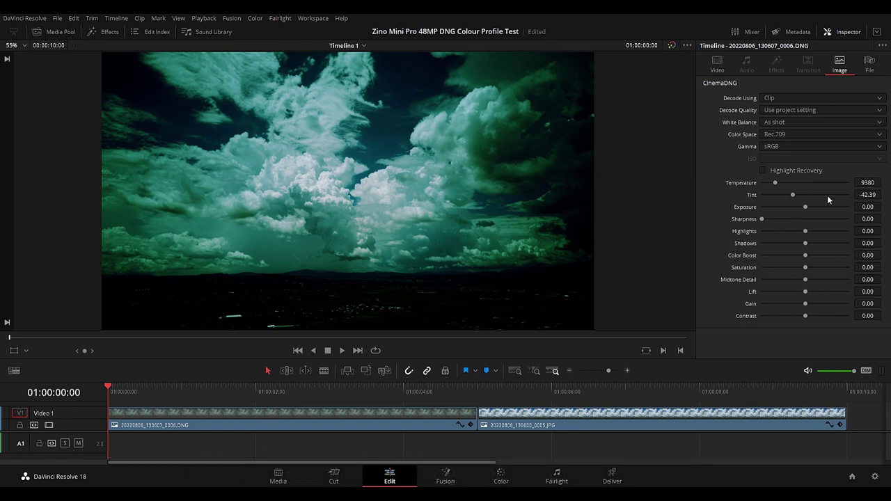
- Set the DNG's RAW Exposure to 0.90, Highlights to -24.50 and Shadows to 17.00
drag(868, 207, 884, 207)
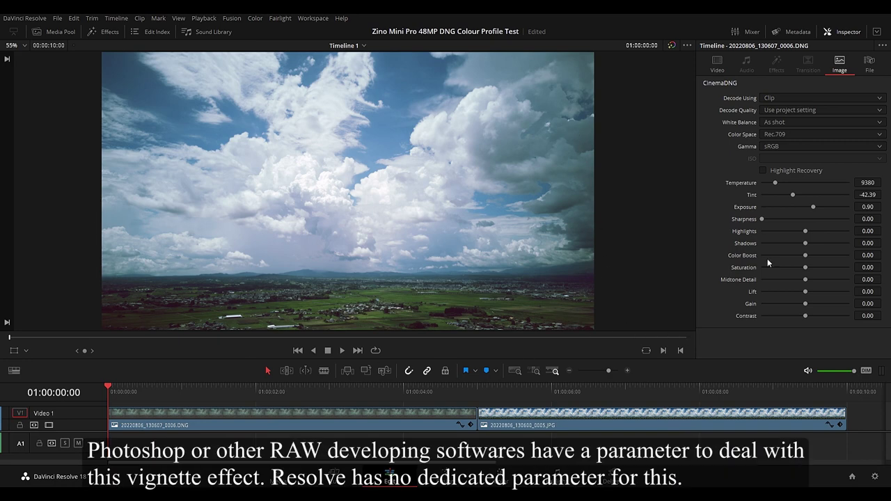
drag(867, 231, 884, 231)
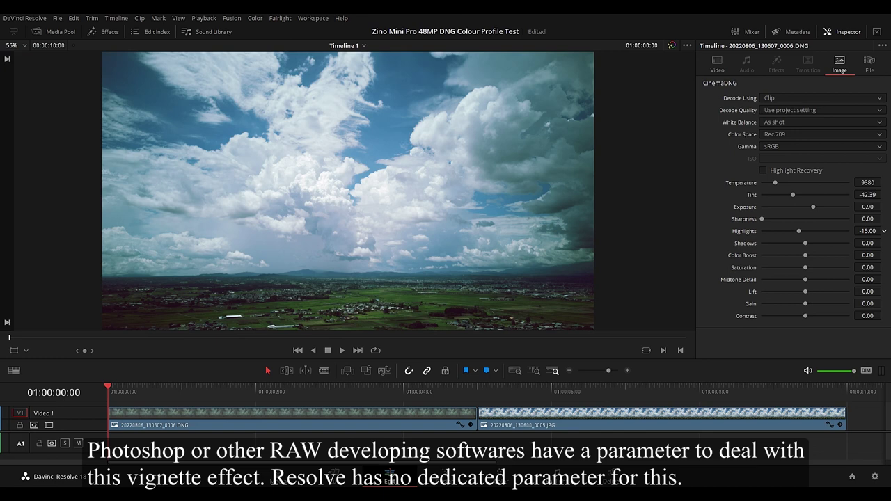
drag(885, 231, 884, 231)
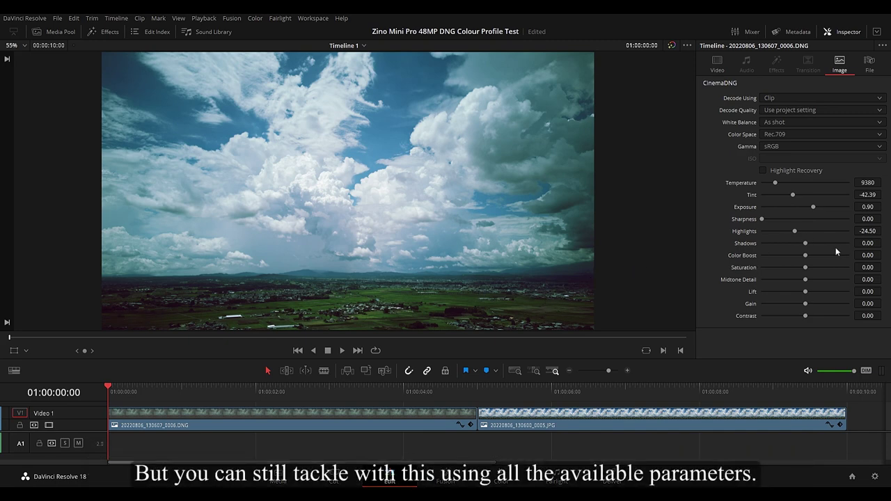
mouse_move(868, 244)
mouse_down()
mouse_move(886, 242)
mouse_move(849, 249)
mouse_up()
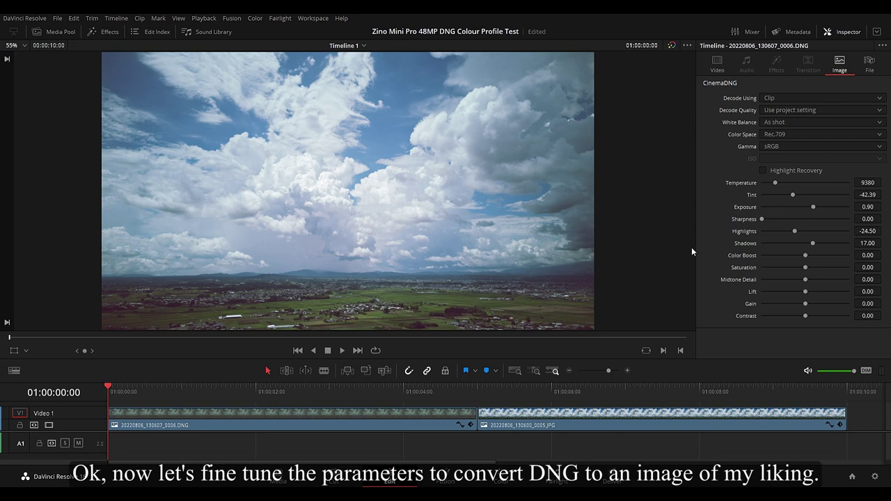
click(480, 392)
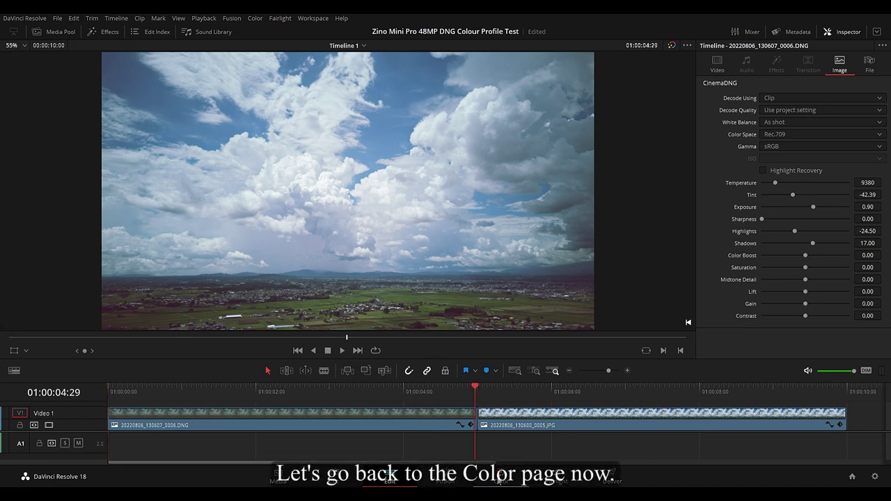
- On the Color page, flip between the JPEG and DNG clips to compare their histograms
click(500, 480)
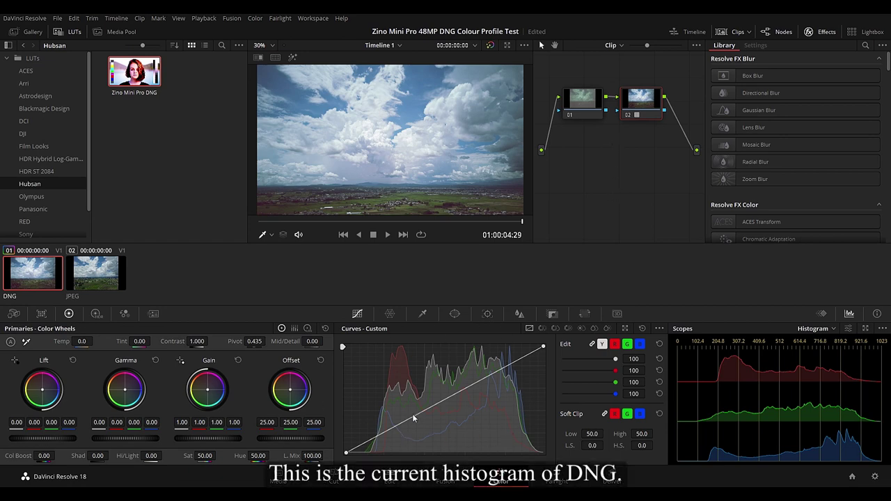
click(100, 273)
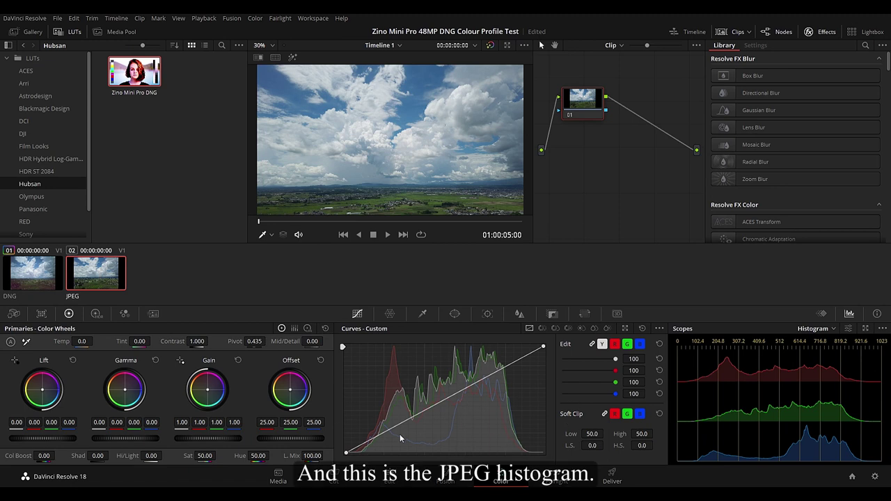
click(37, 276)
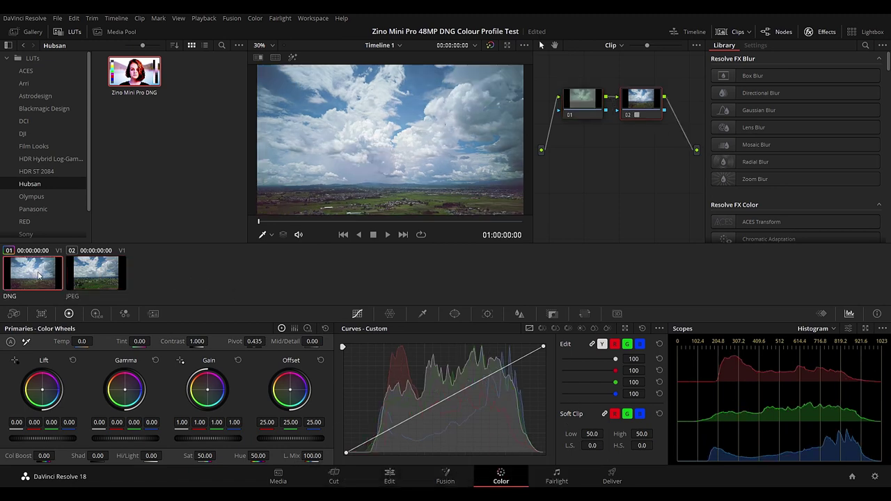
click(89, 276)
click(37, 275)
click(92, 279)
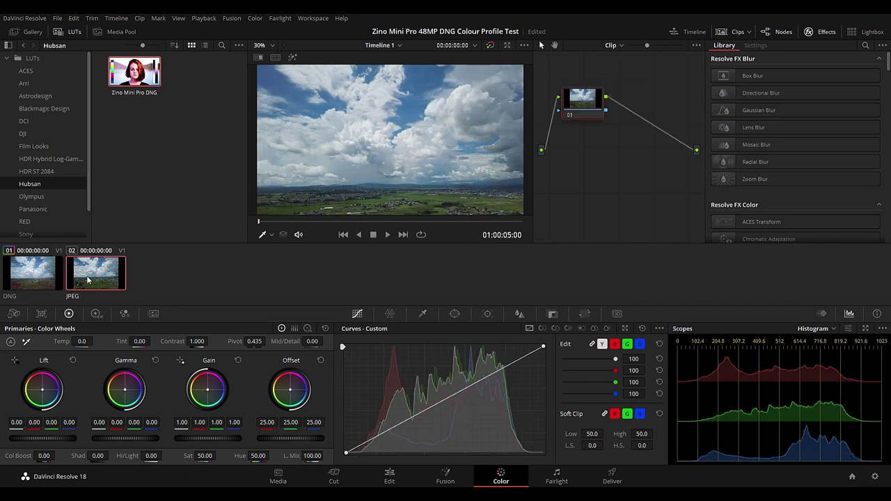
click(35, 278)
click(92, 278)
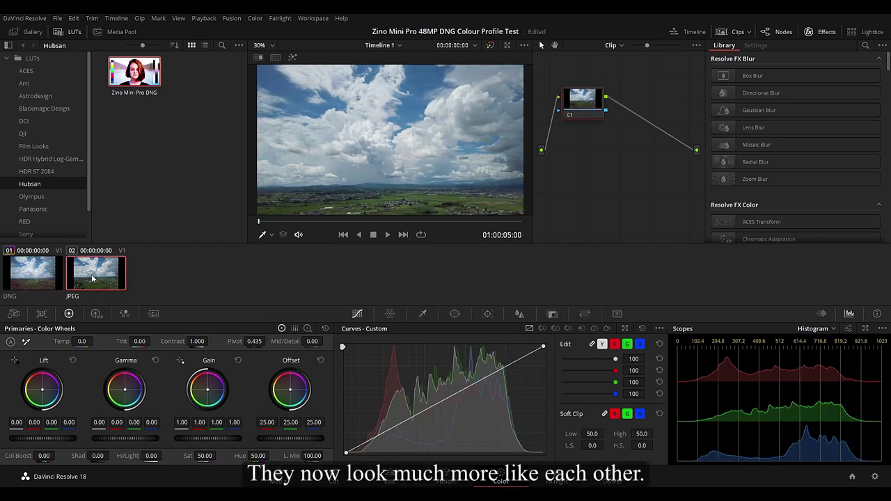
click(37, 277)
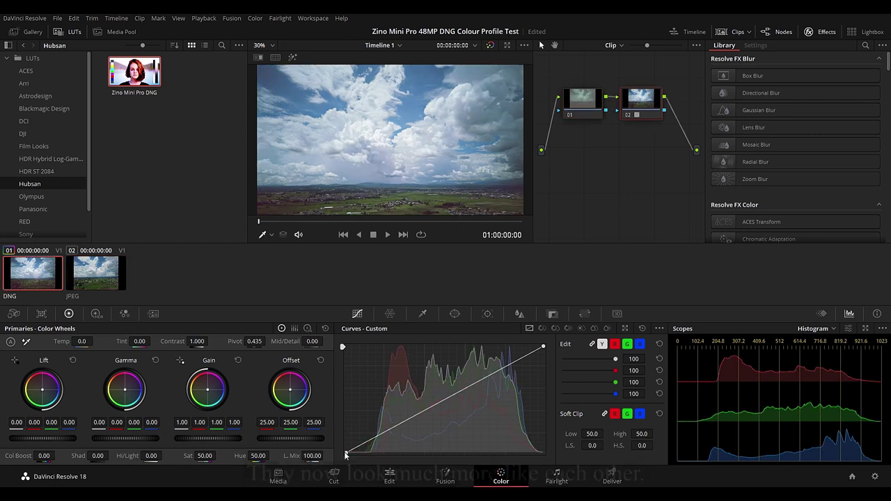
- Nudge node 02's curve black point slightly right and recheck the DNG against the JPEG
drag(346, 453, 348, 453)
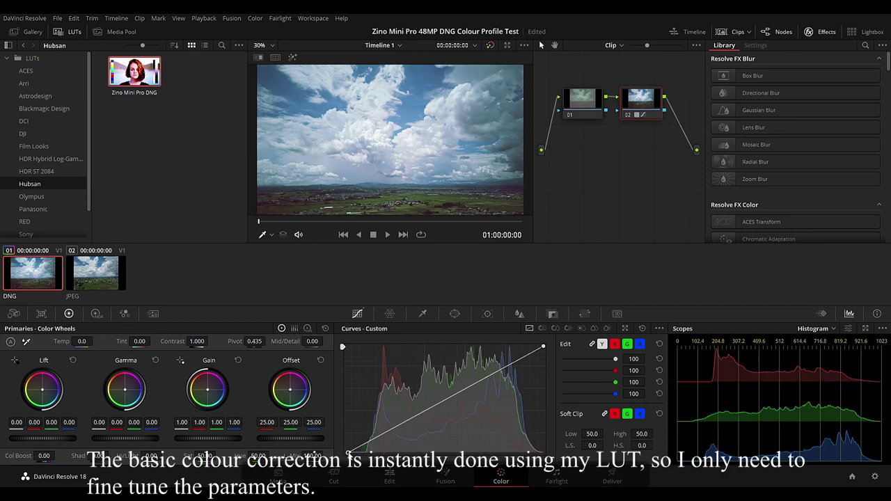
click(102, 275)
click(43, 270)
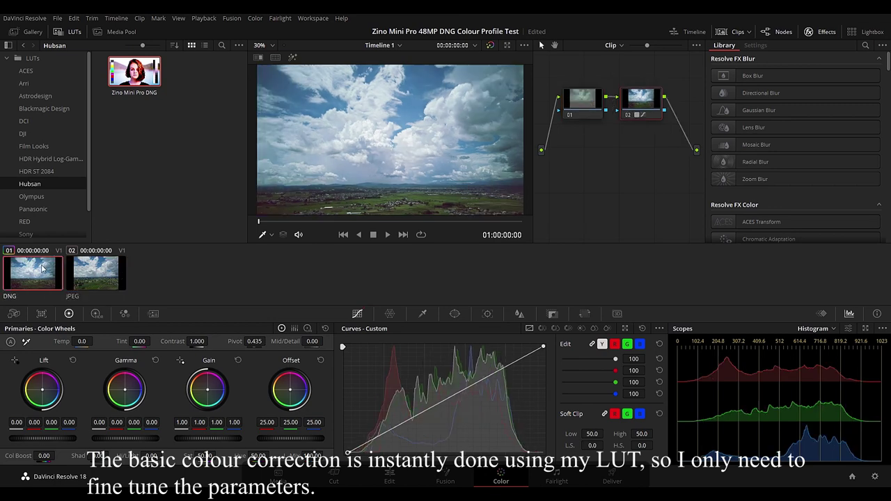
click(94, 273)
click(49, 270)
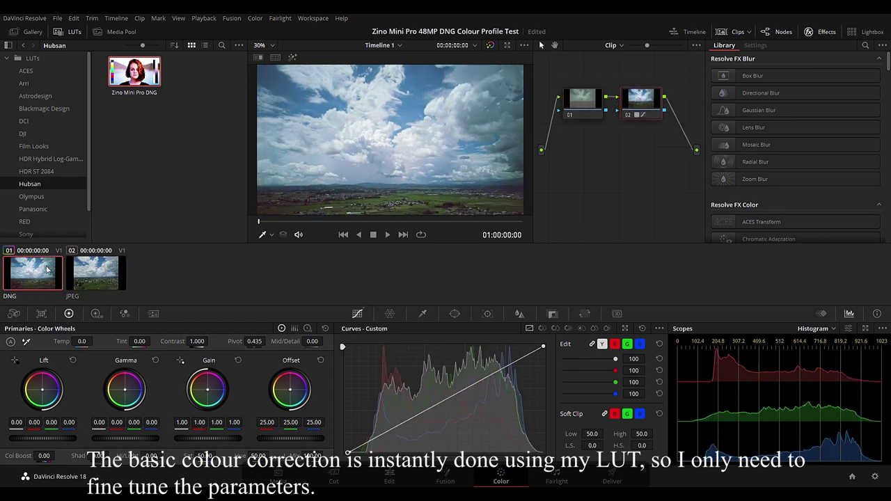
click(107, 279)
click(53, 273)
click(99, 277)
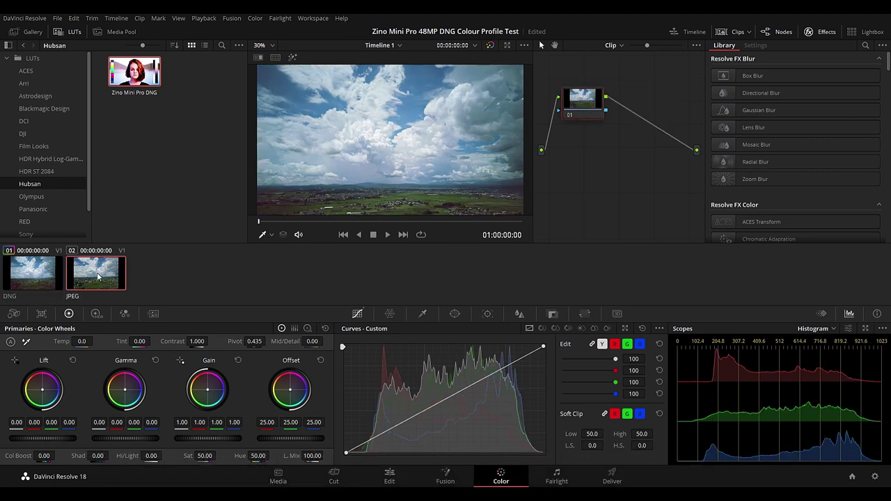
click(50, 273)
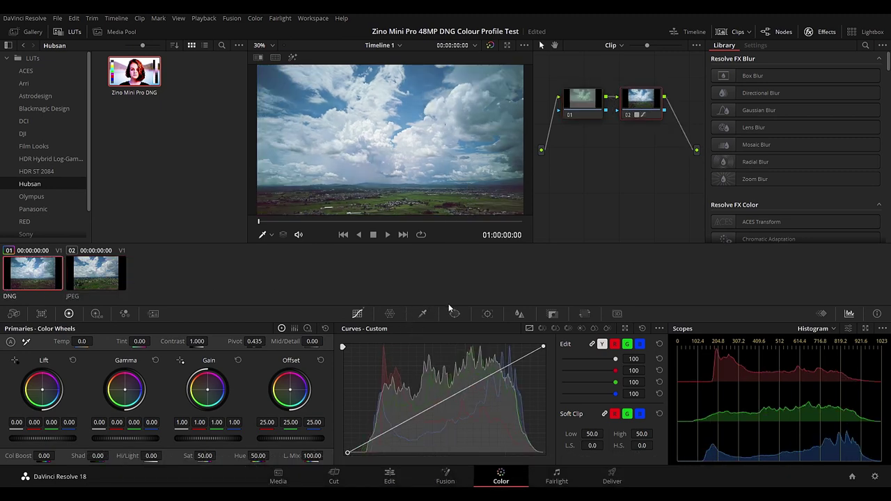
- Sharpen the DNG with Blur radius 0.46 and Mid/Detail 26.50
click(519, 315)
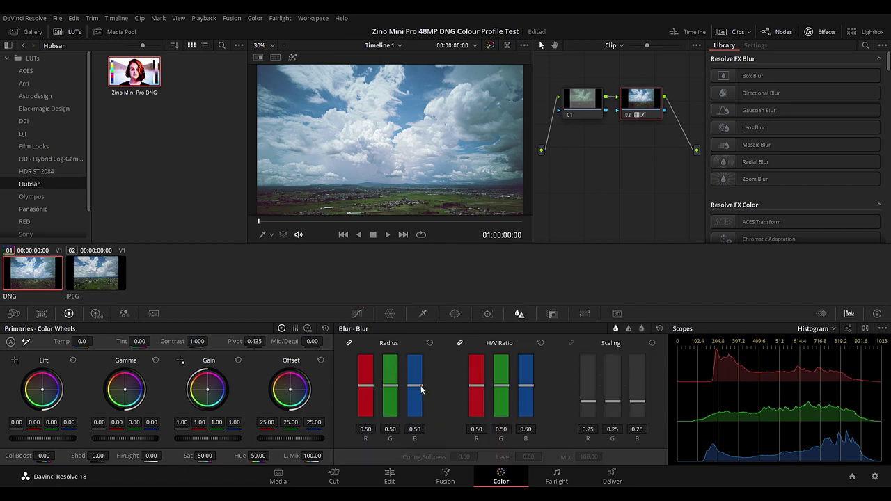
drag(420, 390, 420, 392)
drag(311, 342, 326, 342)
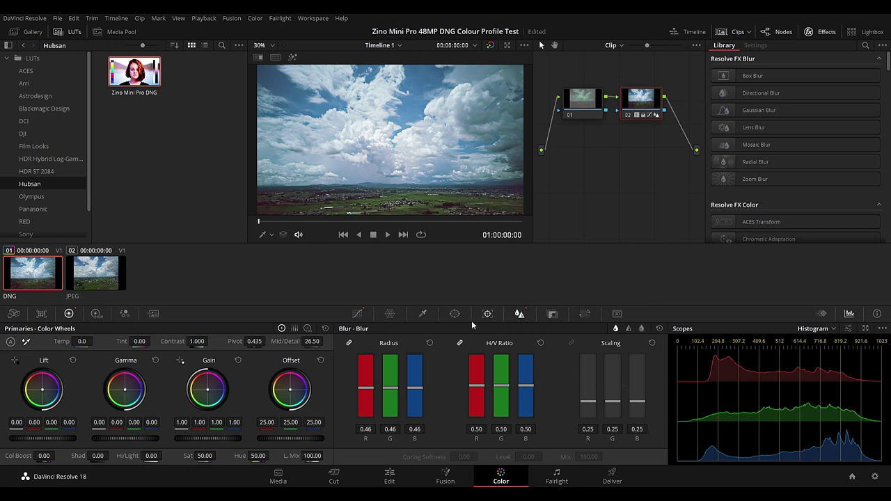
- Compare the sharpened DNG with the JPEG, then return to the Edit page
click(89, 273)
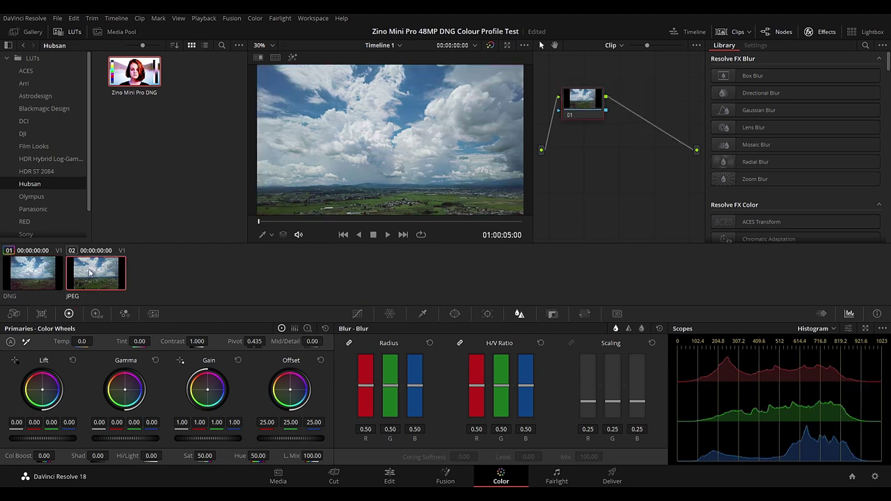
click(24, 270)
click(68, 269)
click(33, 270)
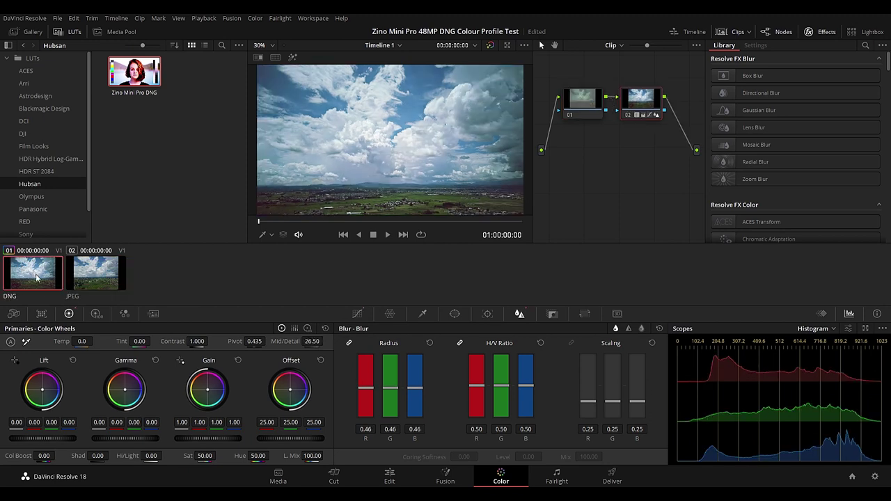
click(76, 277)
click(31, 274)
click(387, 479)
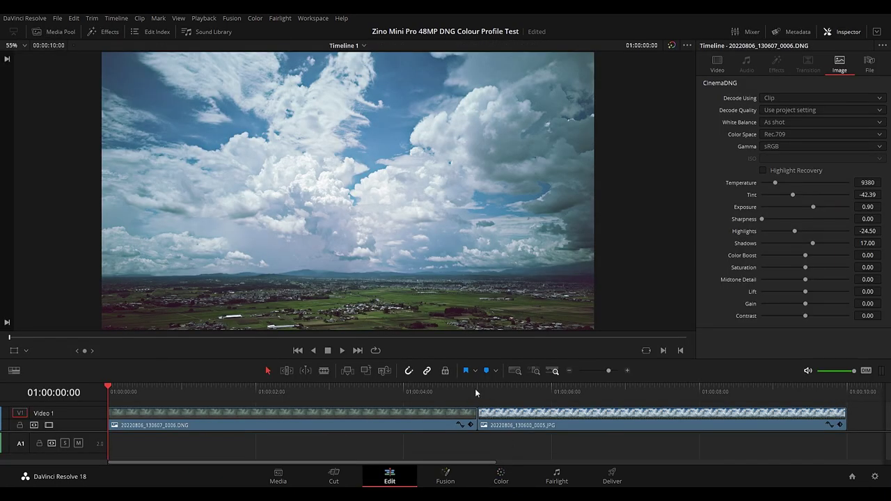
- At the clip boundary, flip repeatedly between the graded DNG's last frame and the JPEG
click(476, 392)
key(Left)
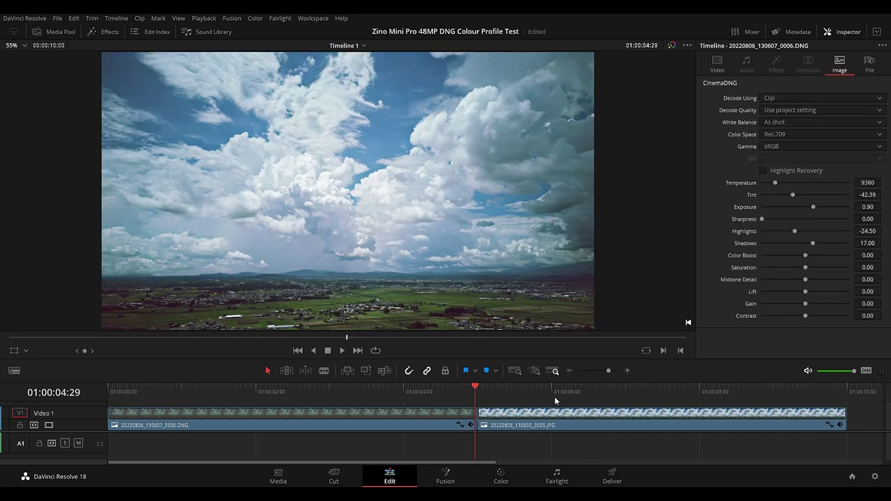
key(Right)
key(Left)
key(Right)
key(Left)
key(Right)
key(Left)
key(Right)
key(Left)
key(Right)
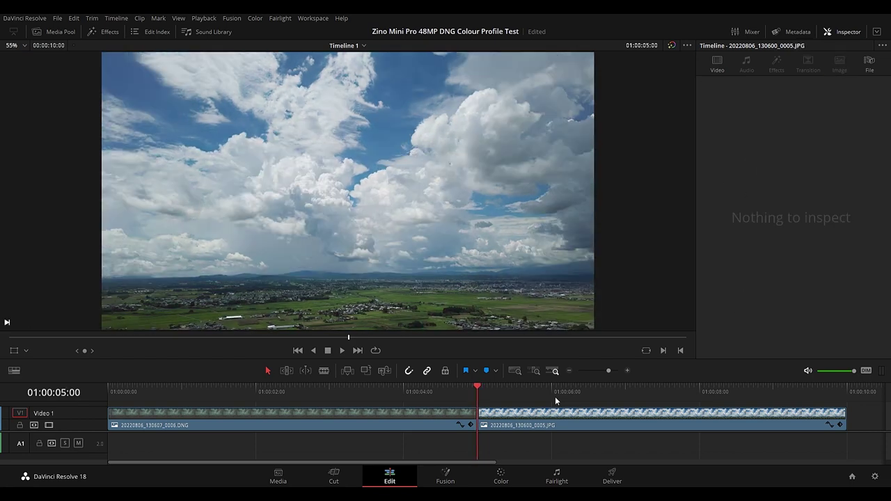
key(Left)
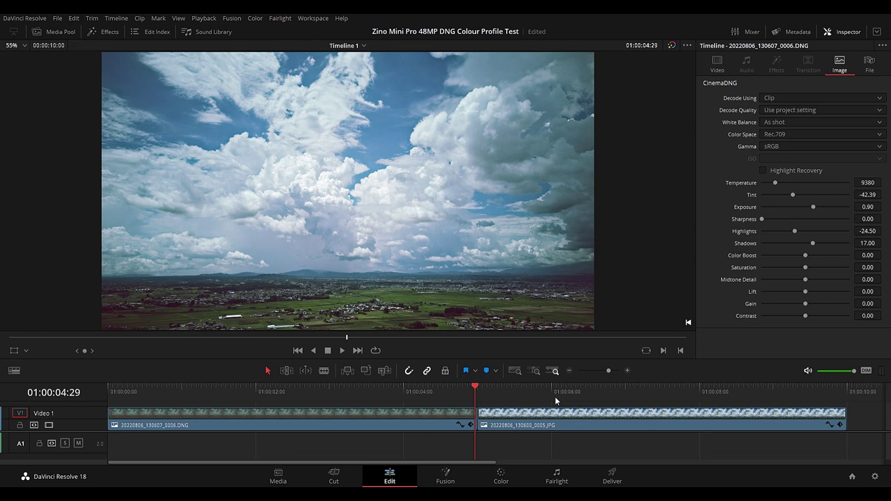
key(Right)
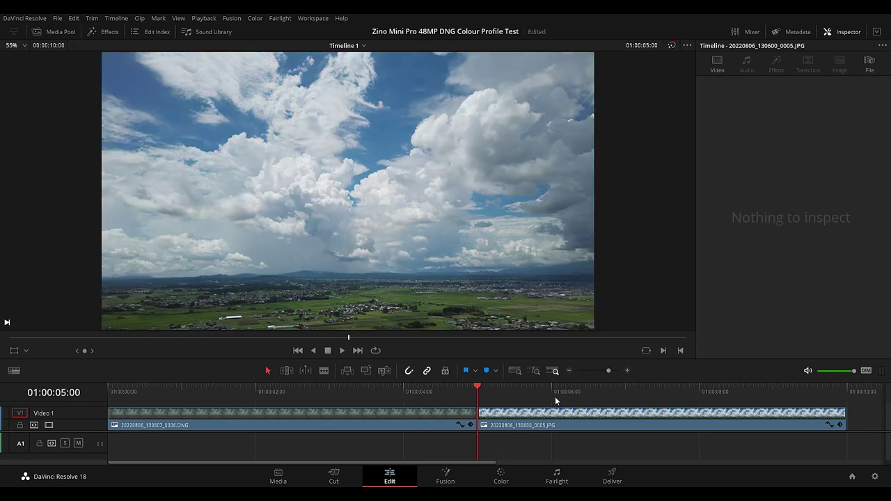
key(Left)
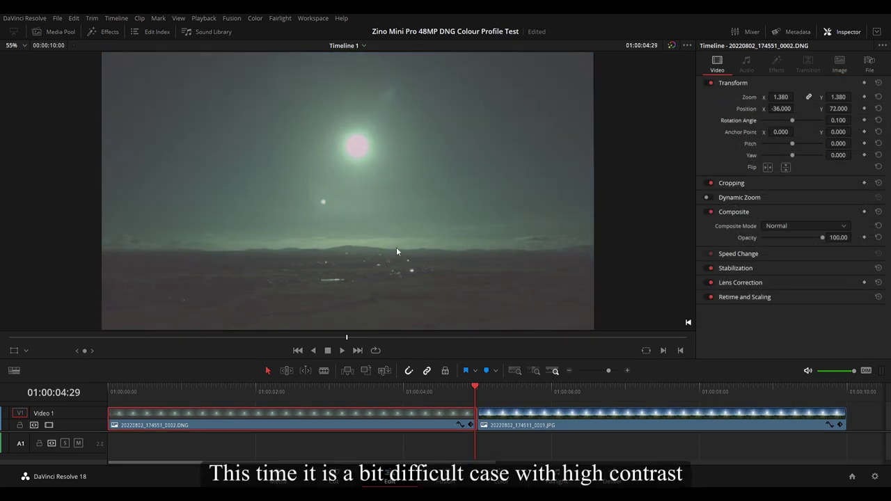
- Check the sun-shot DNG's file details, flip between it and the JPG, then open the Color page
click(870, 64)
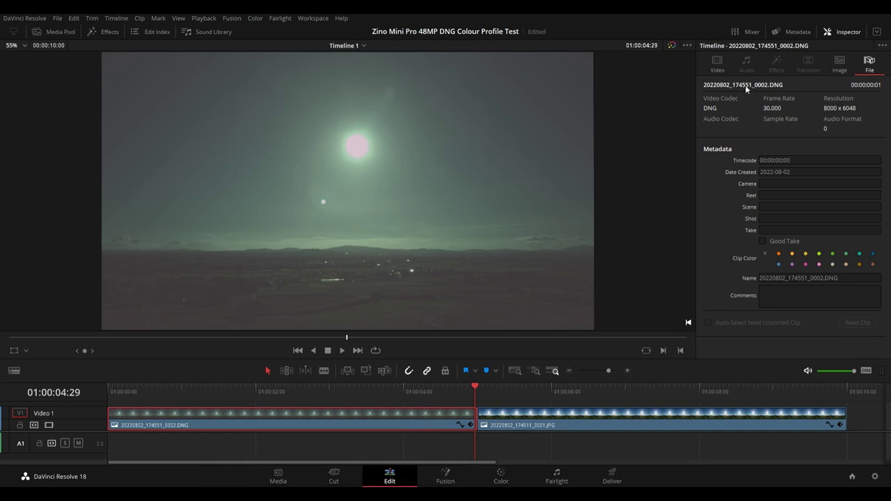
click(528, 452)
key(Right)
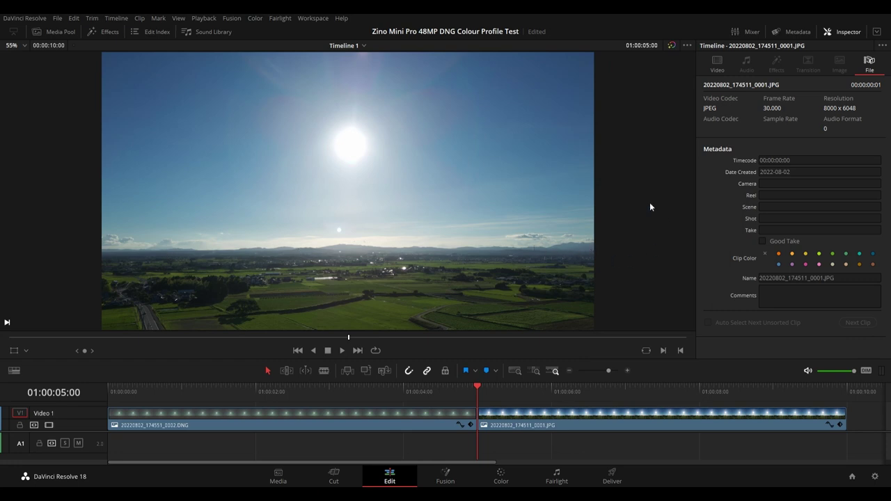
key(Left)
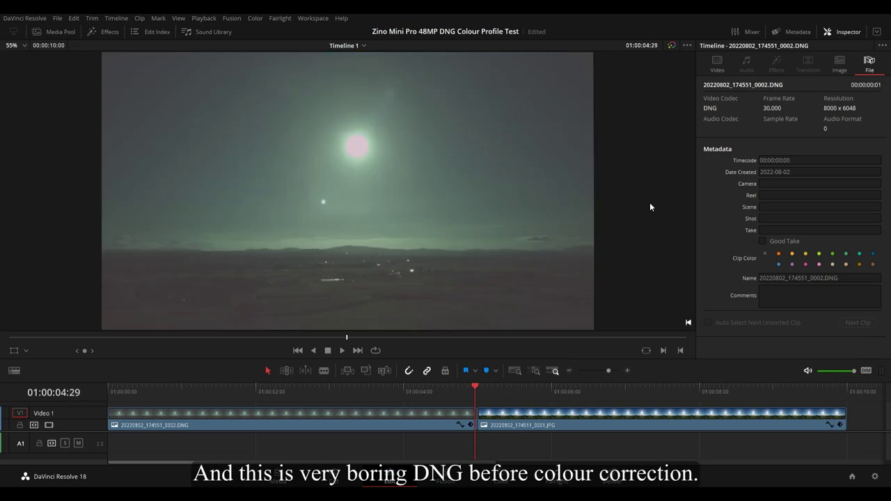
key(Right)
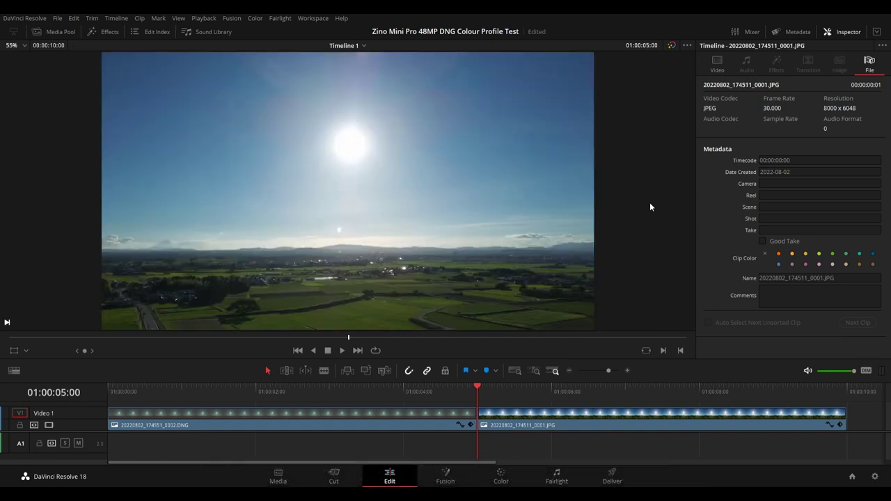
key(Left)
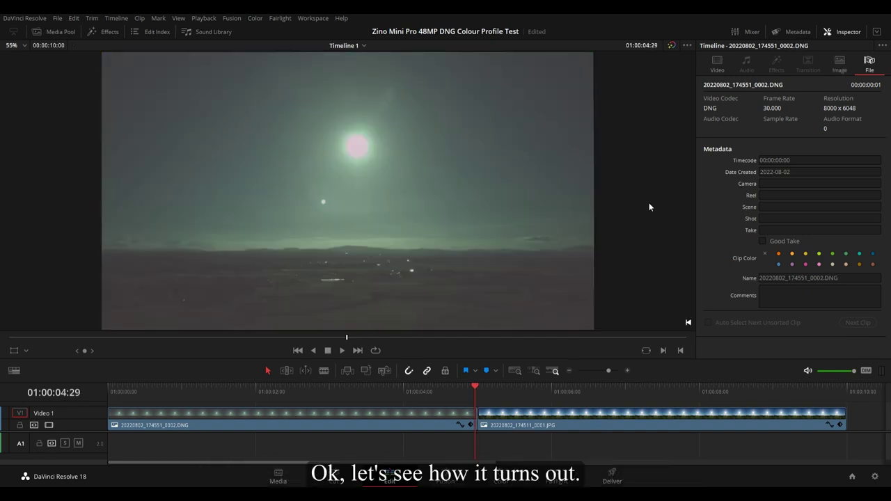
key(Right)
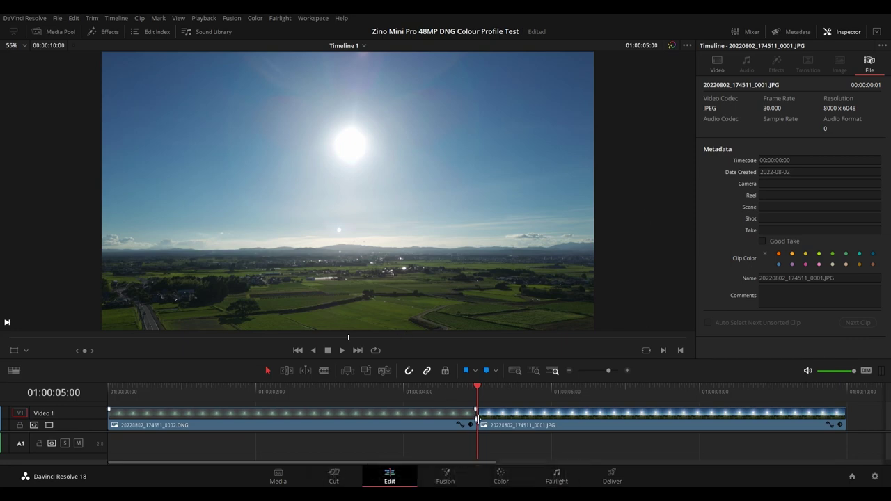
click(498, 480)
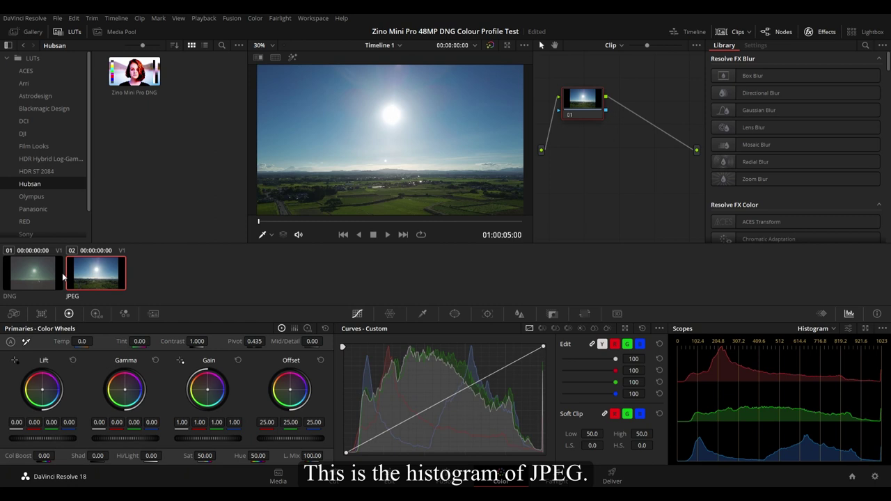
- Compare the DNG photo against the JPEG and settle on the DNG clip
click(33, 279)
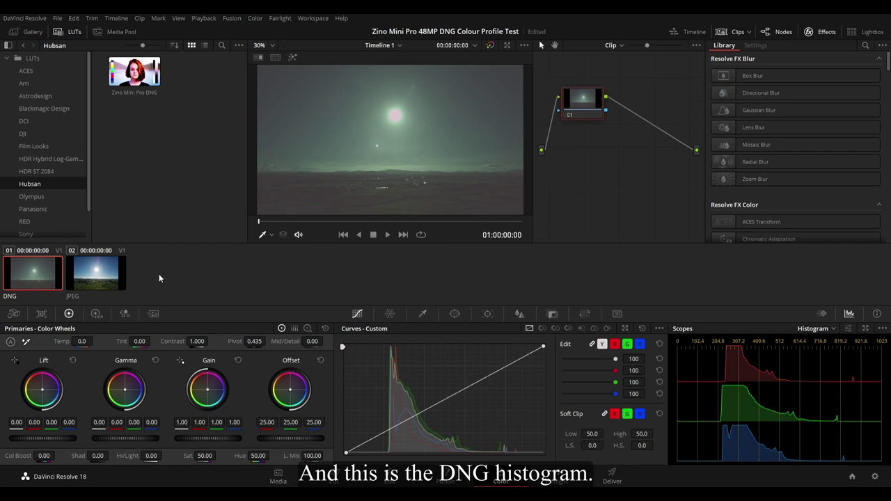
click(101, 270)
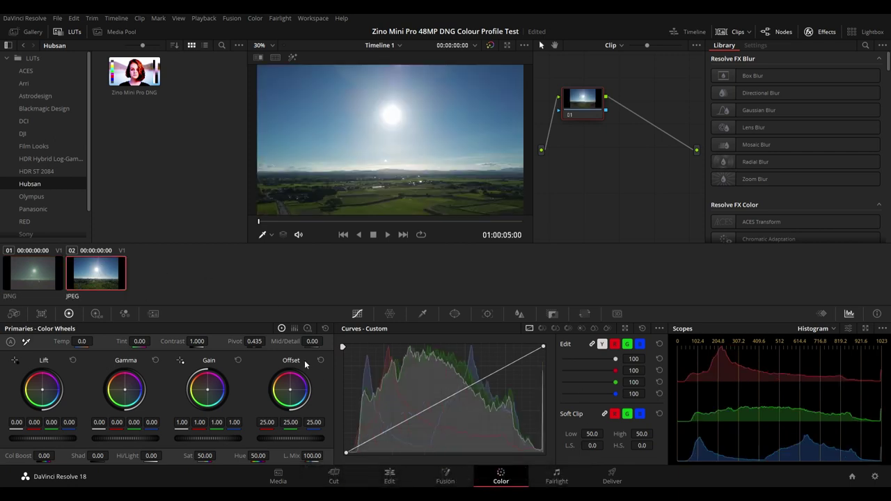
click(32, 275)
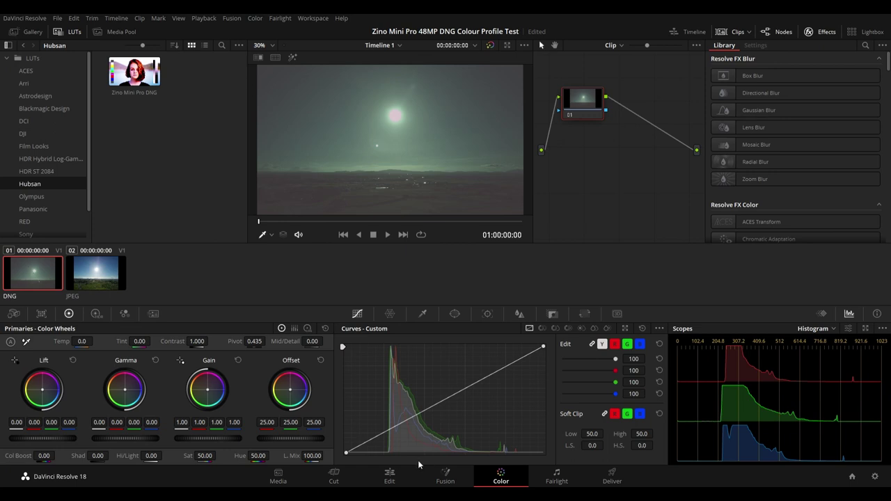
click(96, 276)
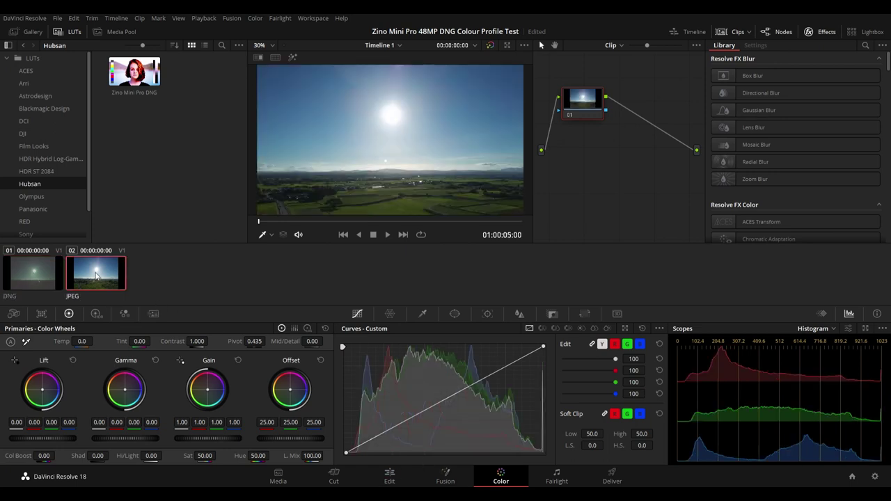
click(48, 274)
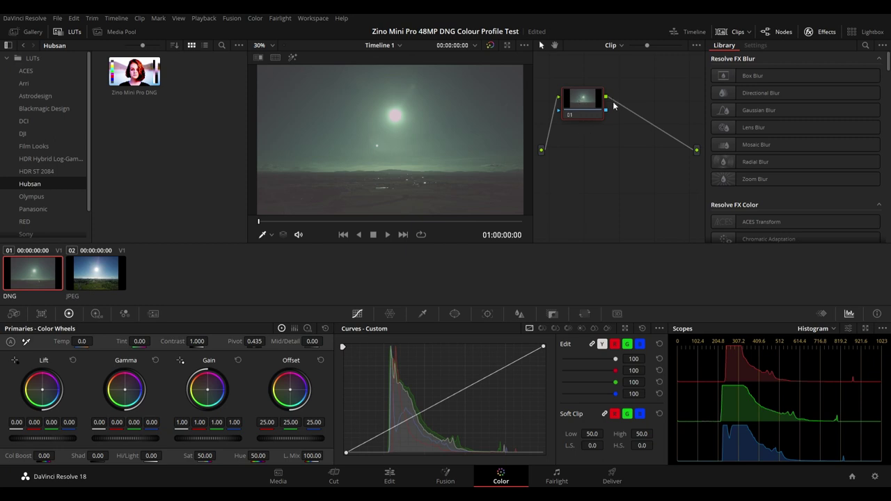
- Add serial node 02 and apply the Zino Mini Pro DNG LUT to it
key(alt+s)
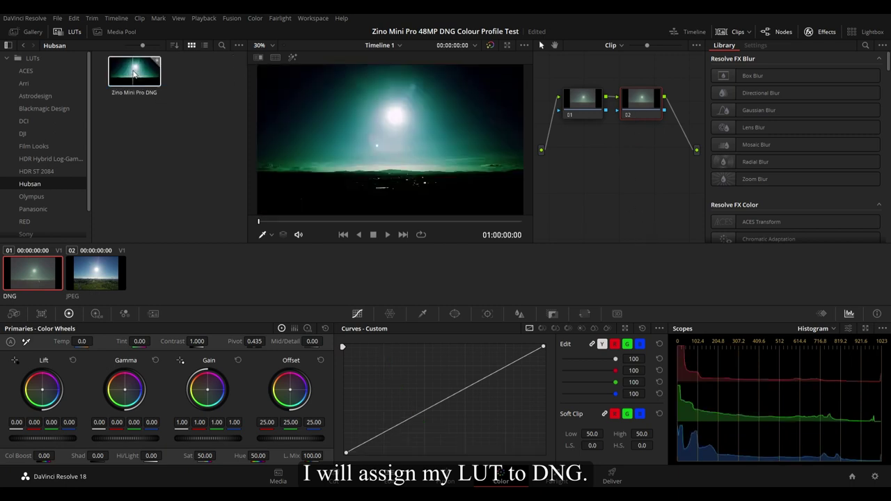
drag(139, 82, 674, 128)
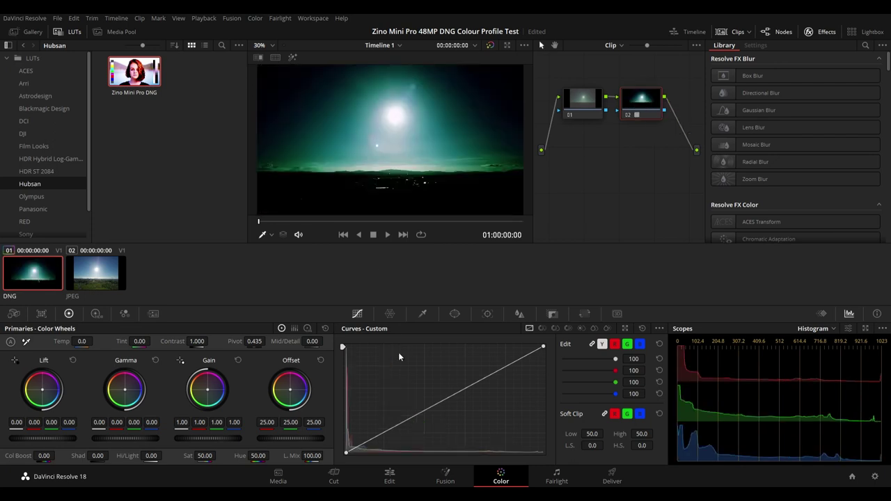
key(Down)
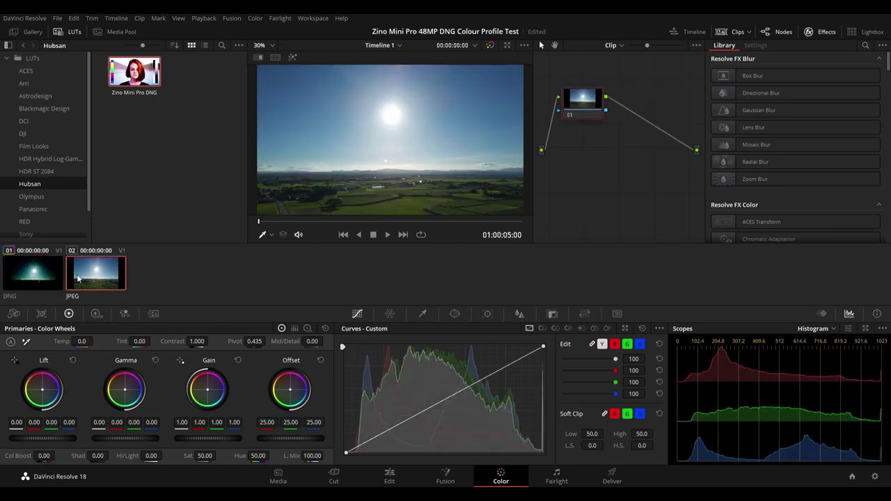
key(Up)
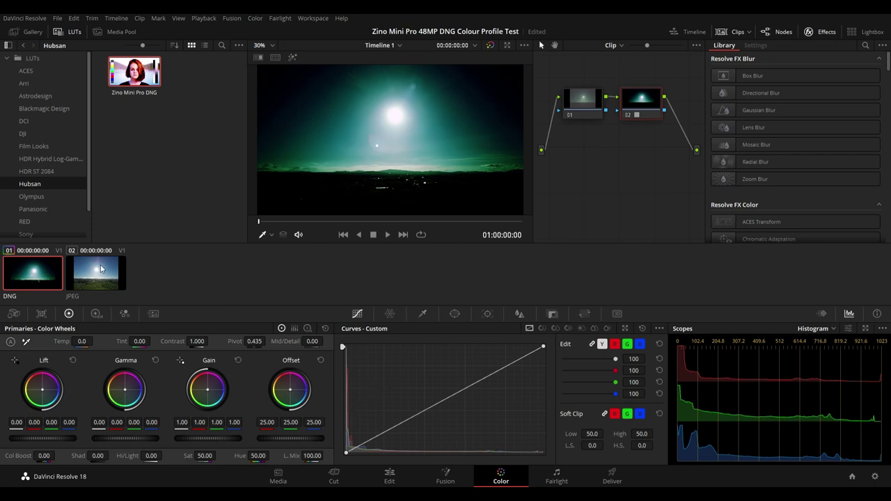
click(390, 476)
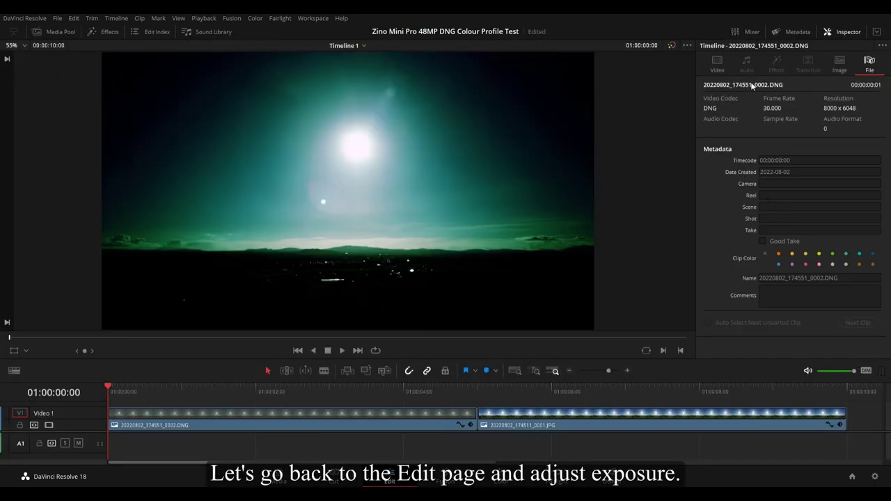
- Set the CinemaDNG Exposure to 1.44, Highlights to -77.70 and Shadows to 3.20
click(837, 71)
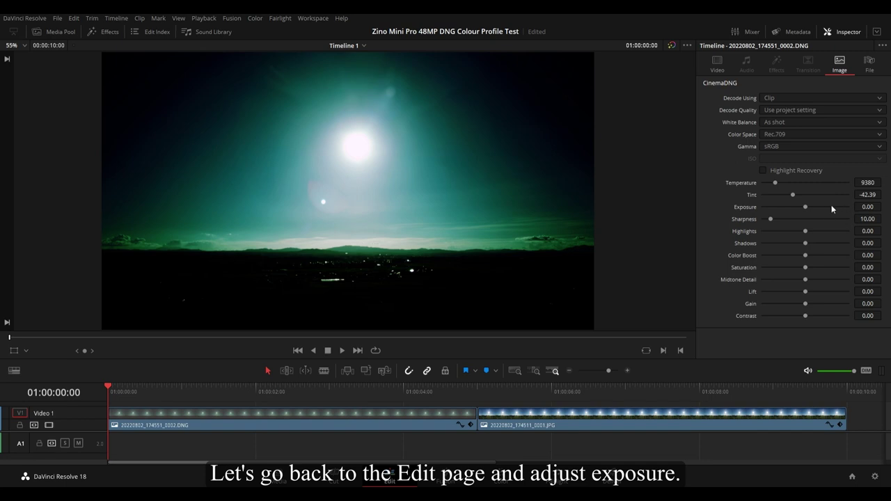
drag(805, 207, 815, 207)
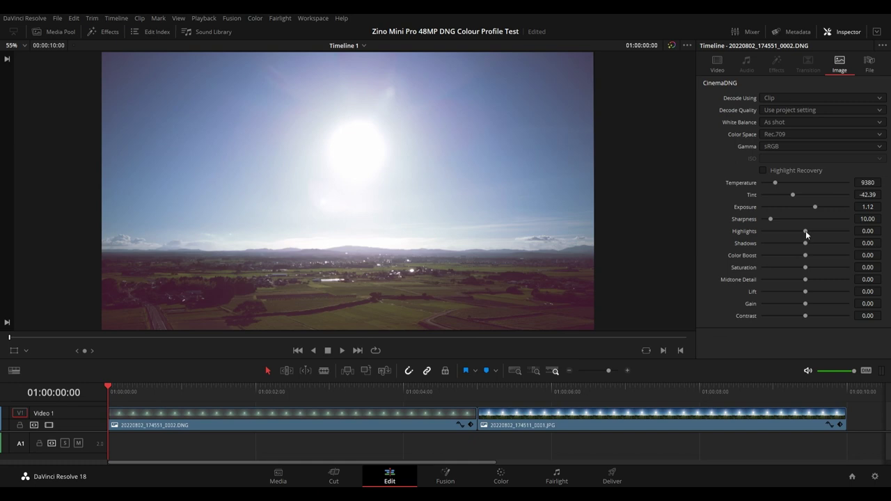
drag(805, 231, 768, 232)
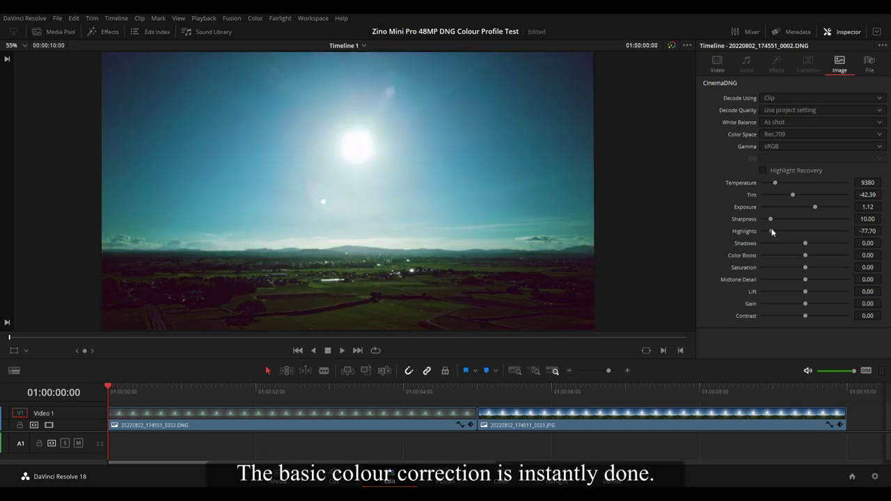
drag(815, 207, 818, 207)
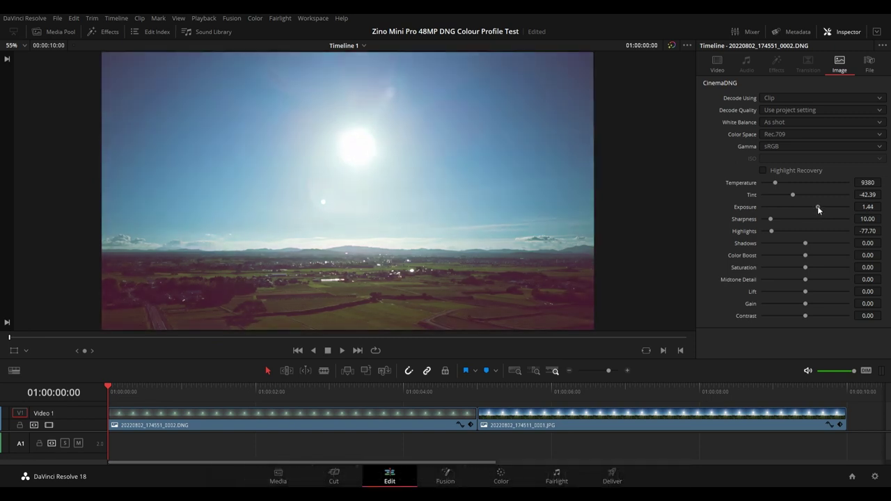
drag(805, 244, 809, 243)
- Compare the DNG and JPG frames, then lower the DNG's Highlights to -100.00
click(471, 386)
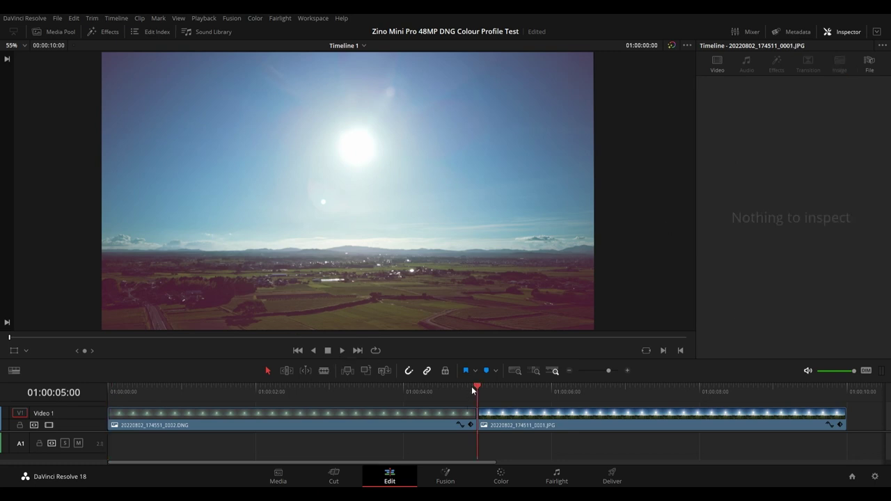
key(Left)
key(Right)
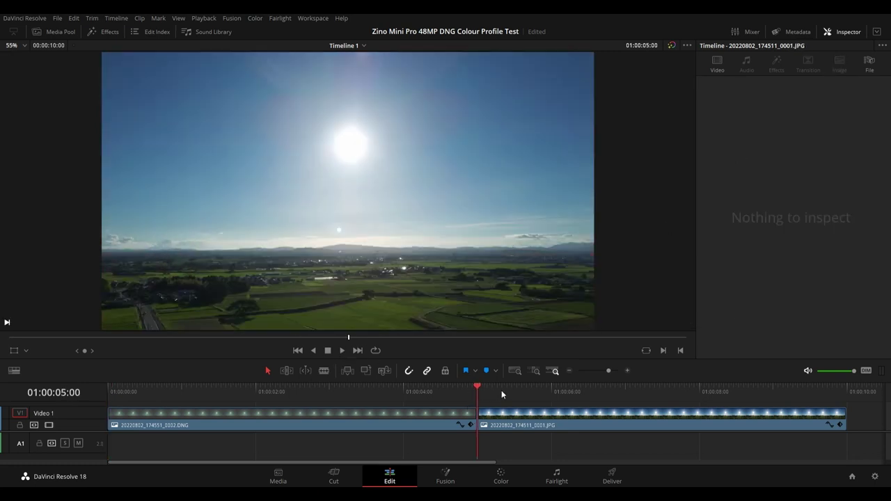
key(Left)
key(Right)
key(Left)
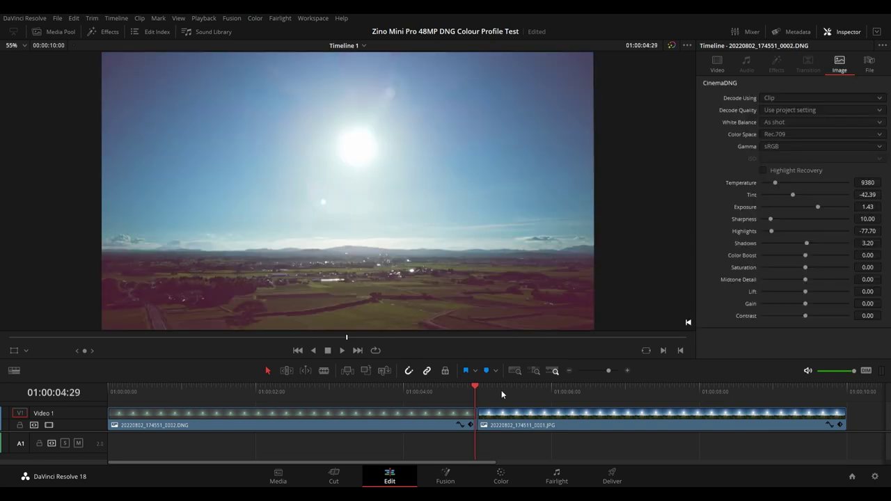
key(Right)
key(Left)
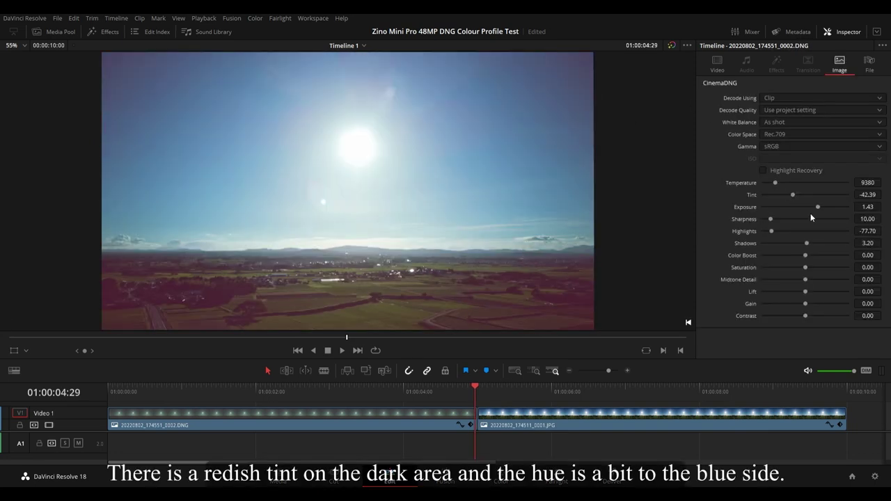
drag(863, 231, 884, 231)
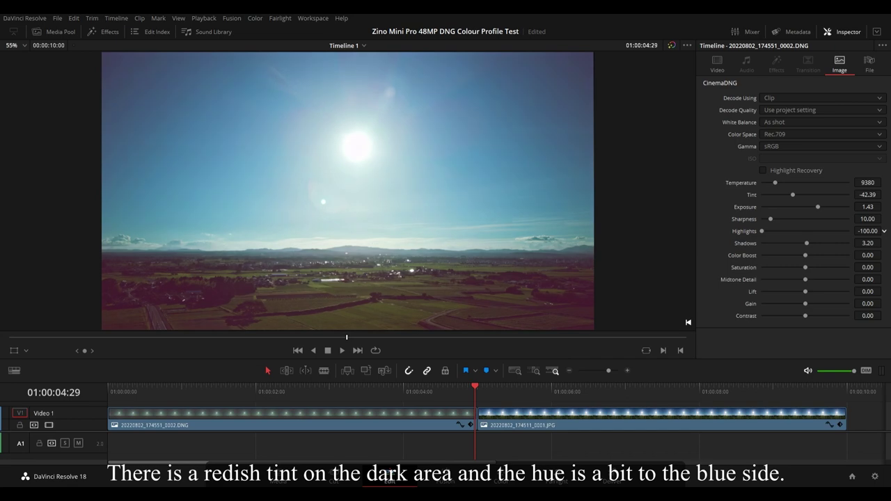
- Recheck against the JPG and darken the DNG's shadows
key(Right)
key(Left)
key(Right)
key(Left)
key(Right)
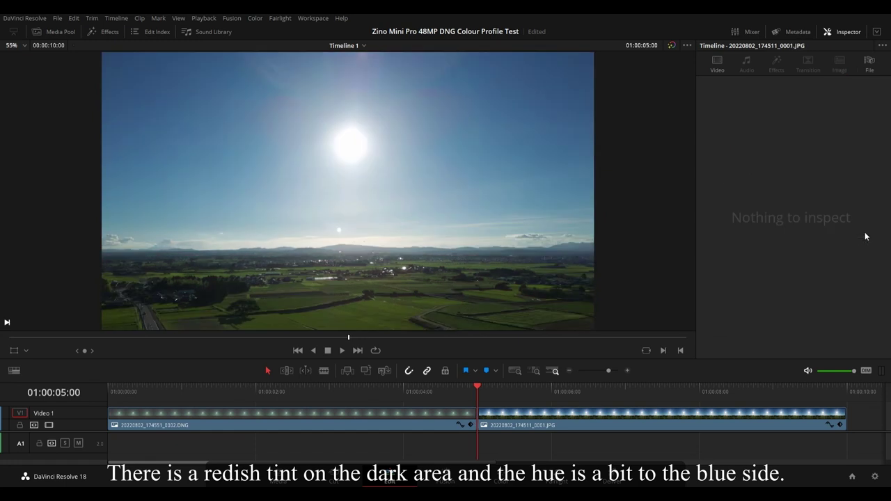
key(Left)
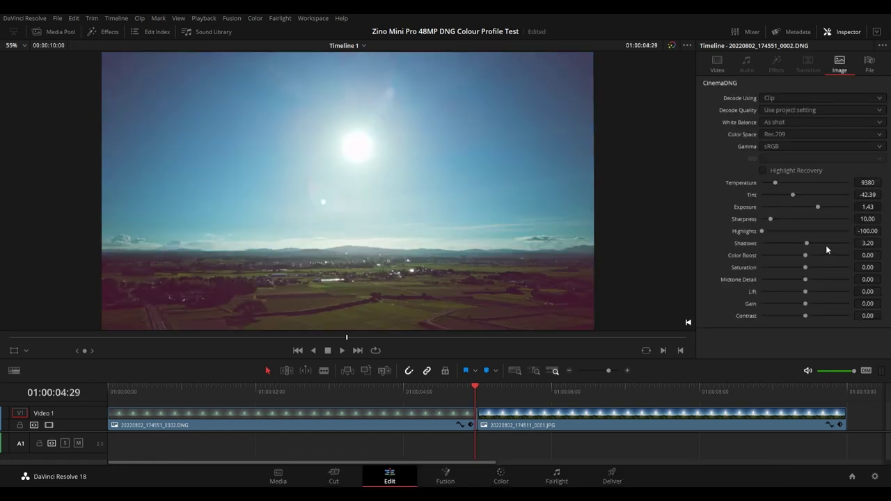
drag(872, 245, 885, 242)
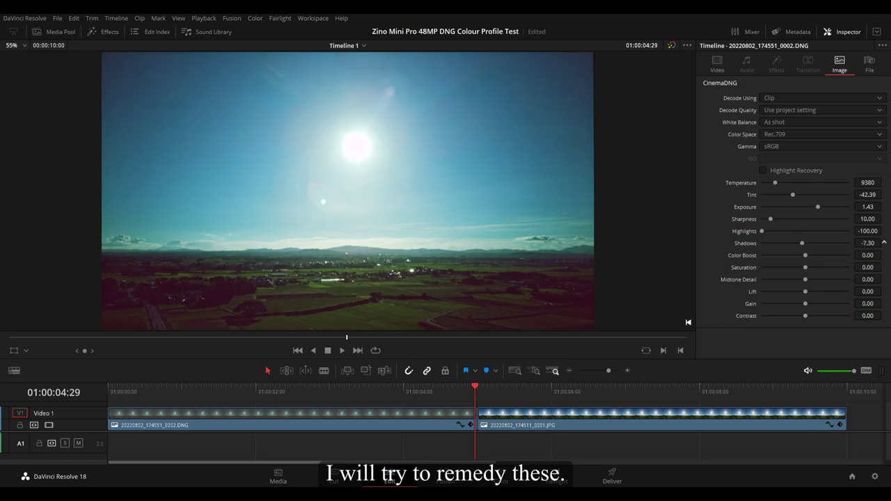
- Compare again and bring the Shadows back up to -1.30
key(Right)
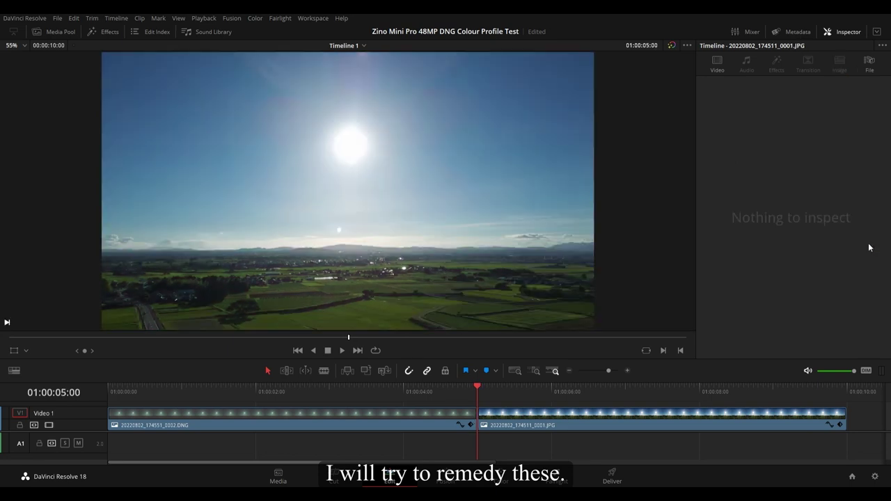
key(Left)
key(Right)
key(Left)
key(Right)
key(Left)
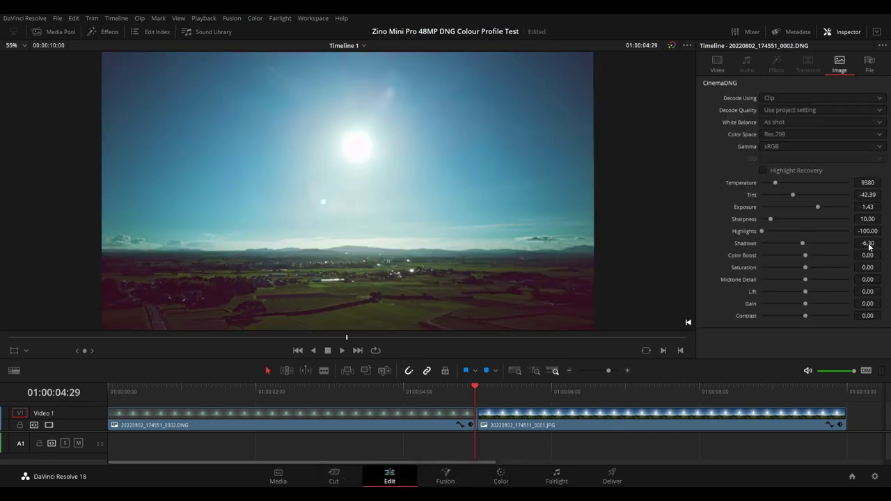
key(Right)
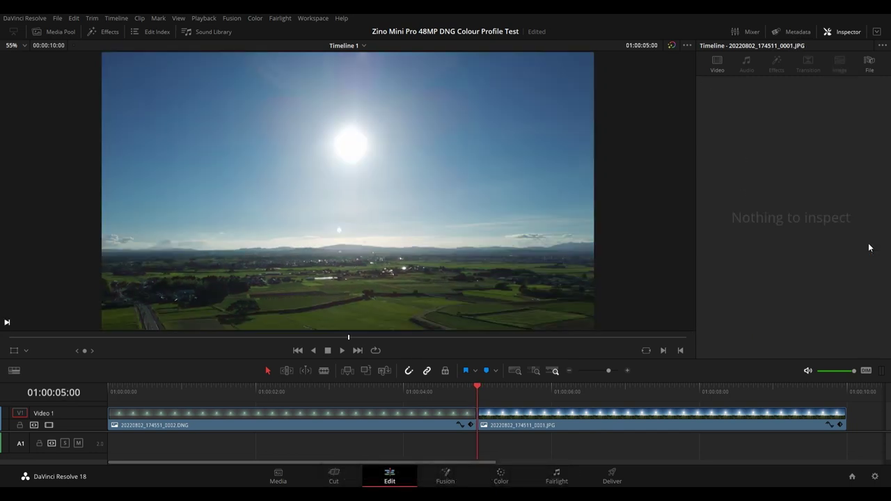
key(Left)
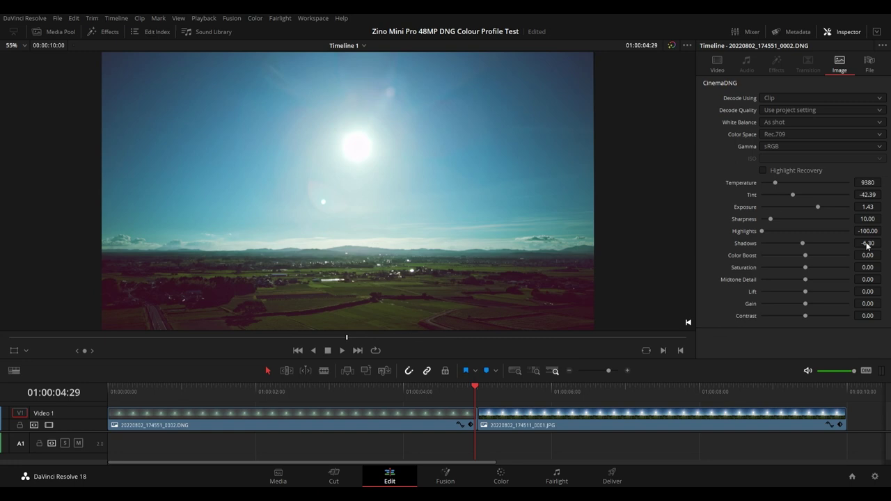
drag(867, 245, 872, 244)
- Return to the Color page and flip between the JPEG and DNG thumbnails to compare
click(501, 476)
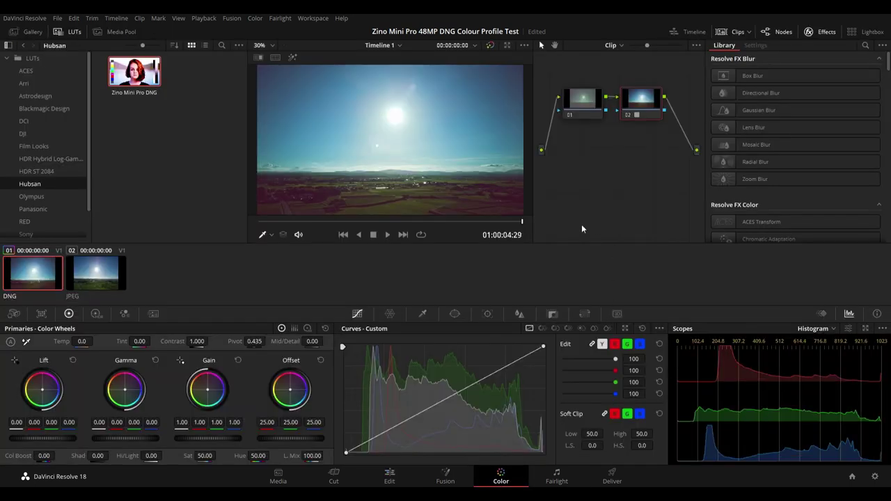
click(98, 274)
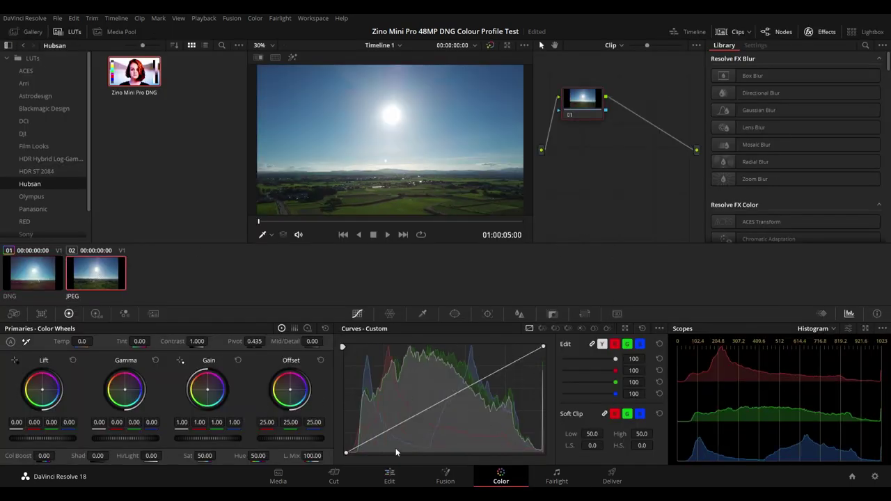
click(49, 276)
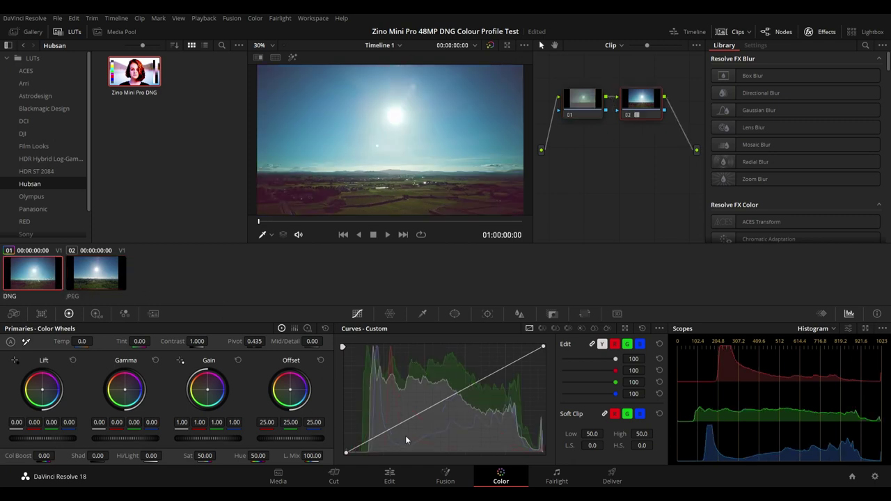
click(99, 270)
click(26, 270)
click(97, 272)
click(31, 273)
- Shift the DNG's primary Tint to -14.00, checking it against the JPEG
drag(139, 341, 154, 342)
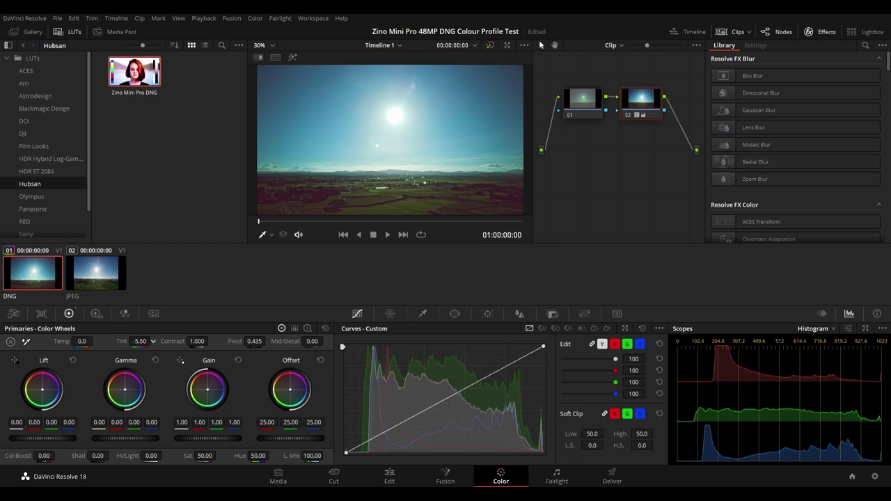
click(94, 282)
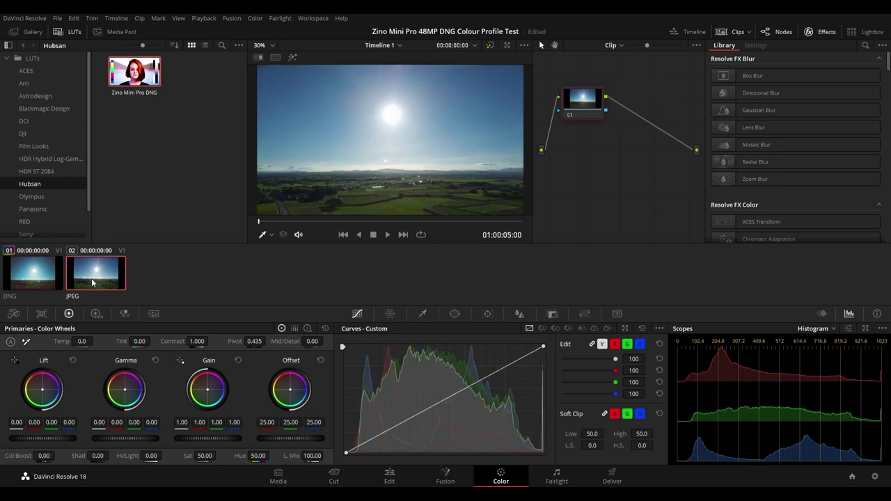
click(23, 273)
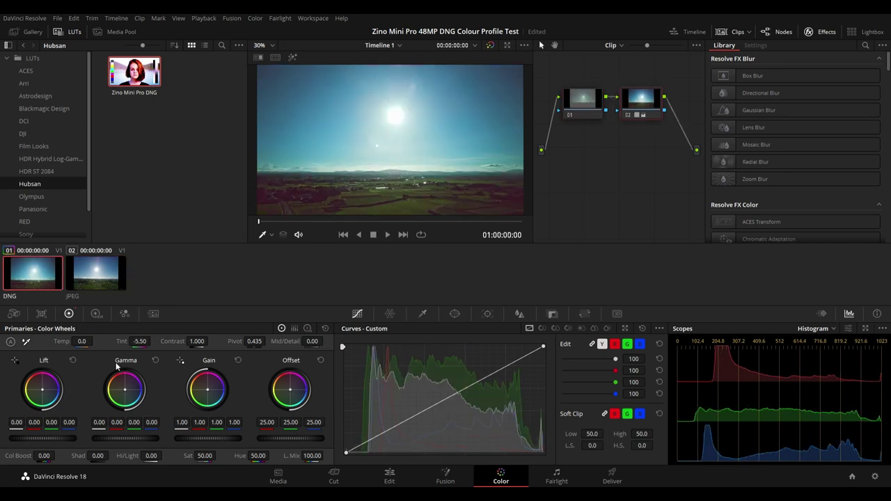
mouse_move(145, 346)
mouse_down()
mouse_move(152, 341)
mouse_move(145, 342)
mouse_up()
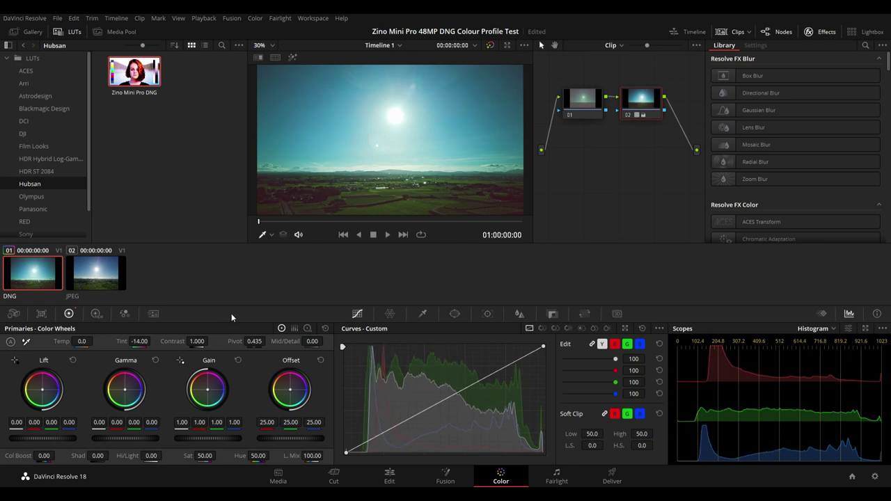
click(112, 280)
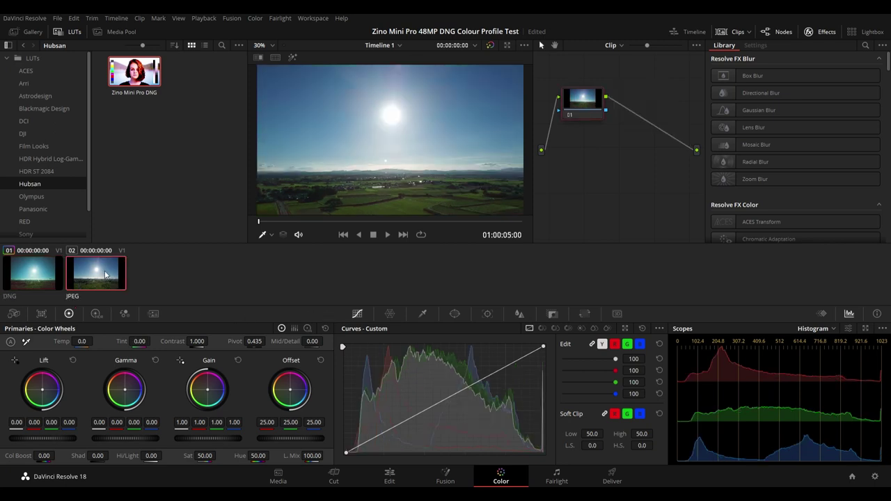
click(32, 274)
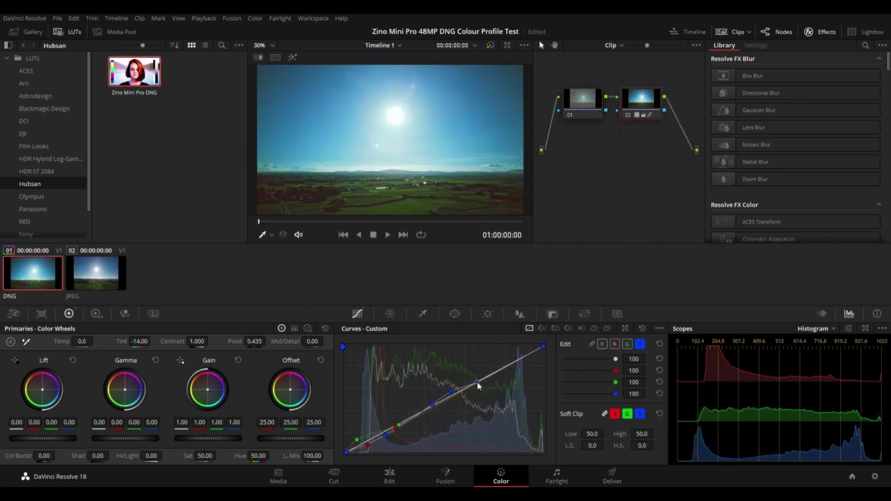
- Bow the blue curve upward by lifting its upper, mid and lower-mid points
drag(478, 385, 493, 365)
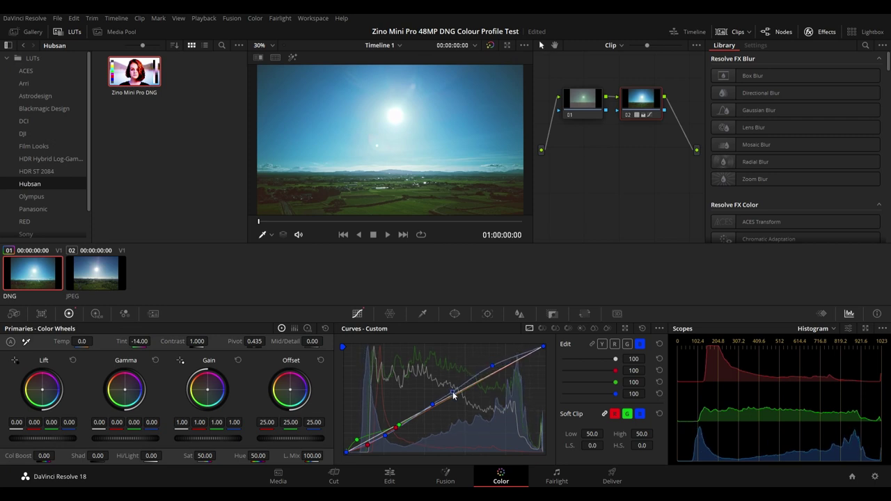
drag(432, 405, 433, 409)
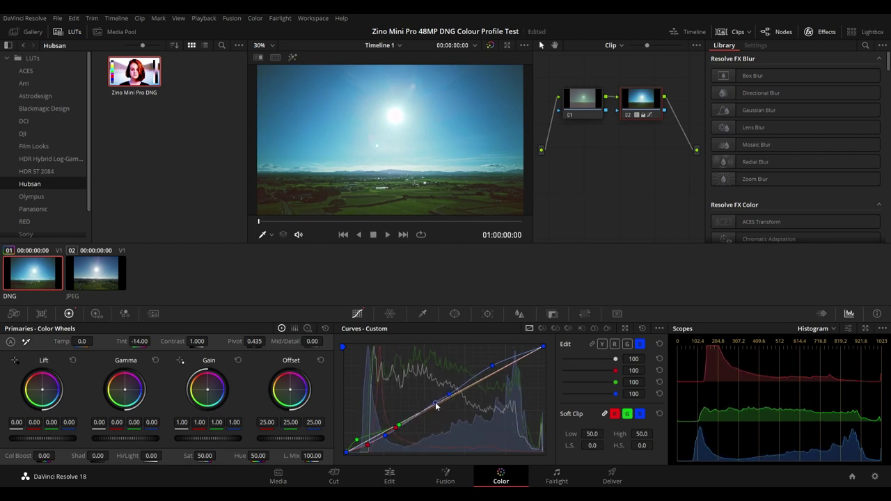
drag(434, 407, 438, 407)
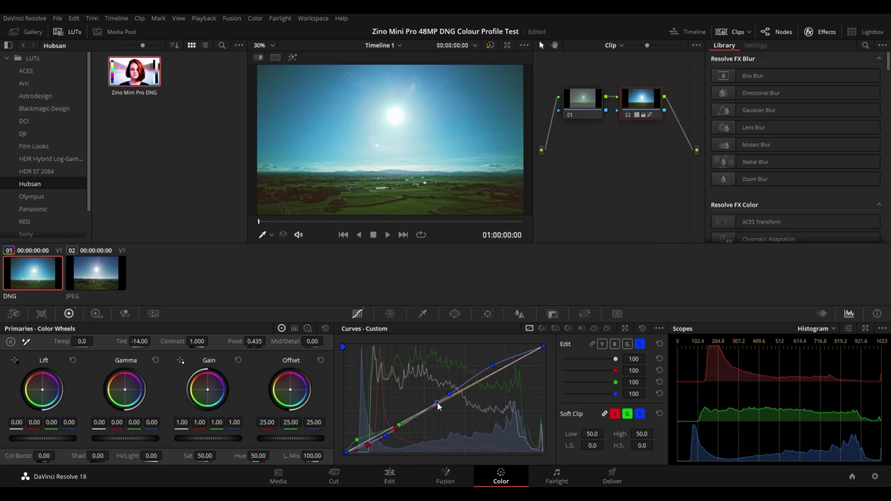
drag(451, 396, 464, 392)
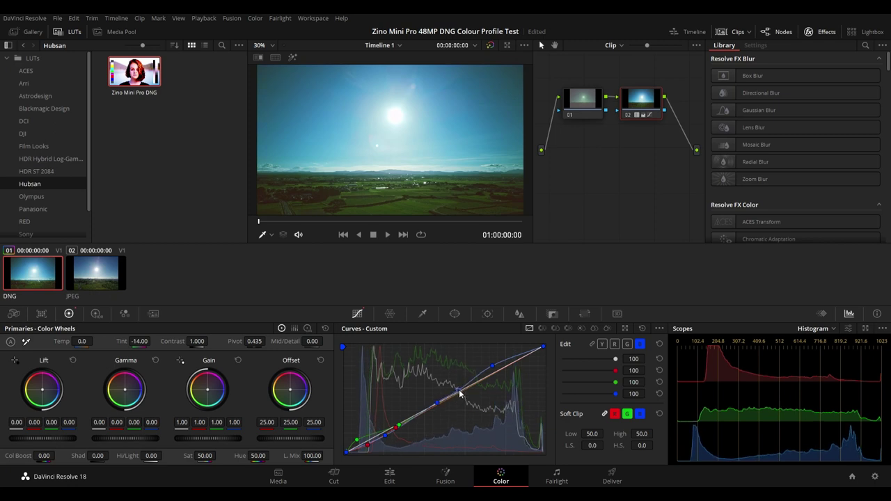
mouse_move(464, 394)
mouse_down()
mouse_move(503, 365)
mouse_move(487, 380)
mouse_up()
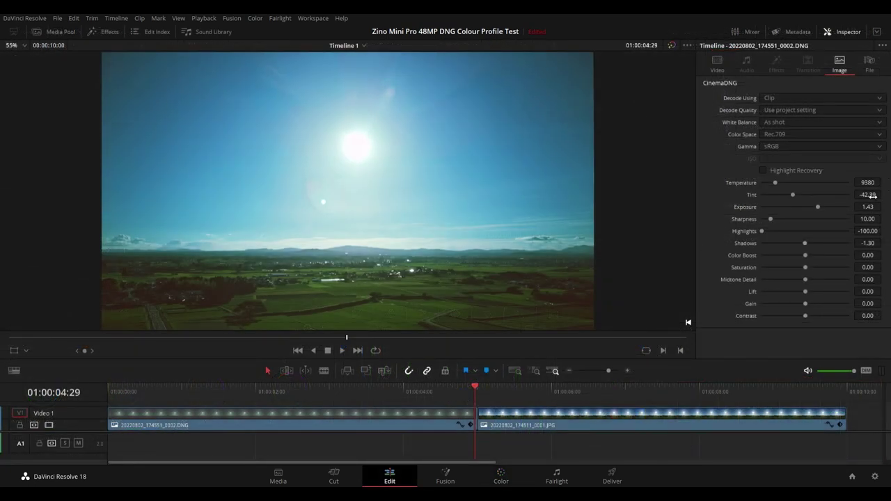
- Raise the RAW Tint to -39.39, switching White Balance to Custom
drag(872, 196, 884, 195)
drag(885, 195, 885, 193)
drag(884, 194, 884, 193)
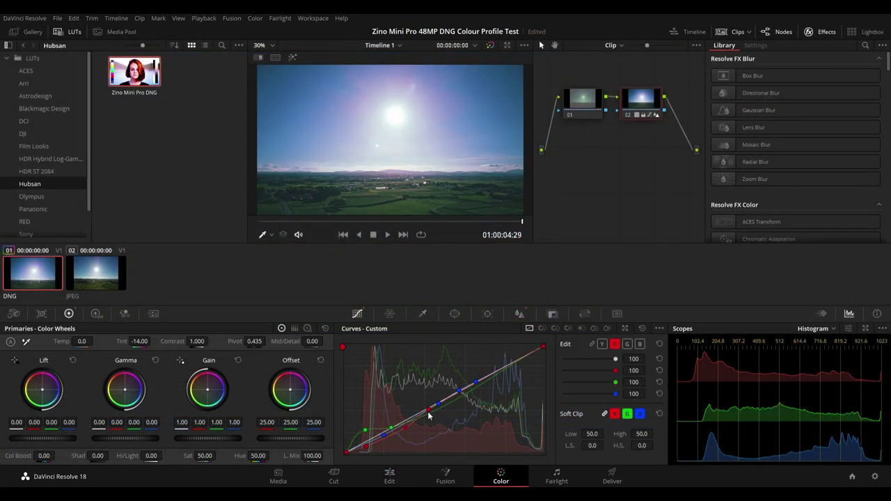
- Pull the red curve down with new points in its lower, mid and upper sections
drag(428, 416, 431, 416)
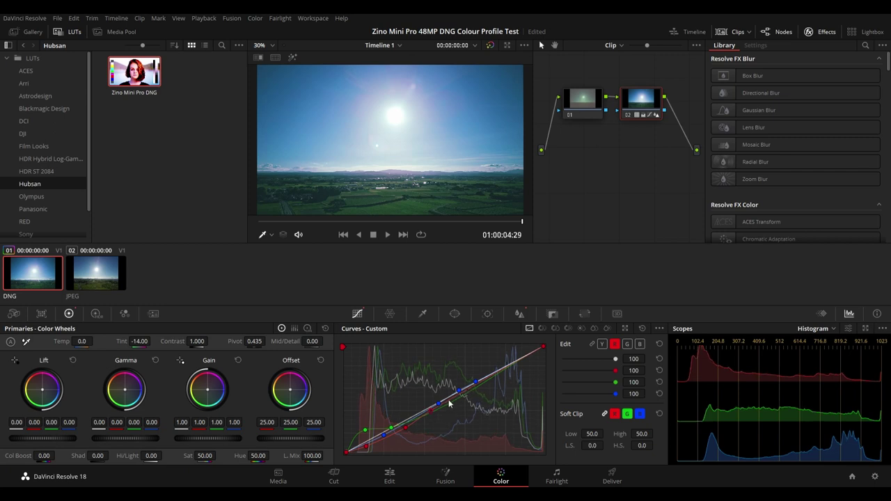
click(451, 397)
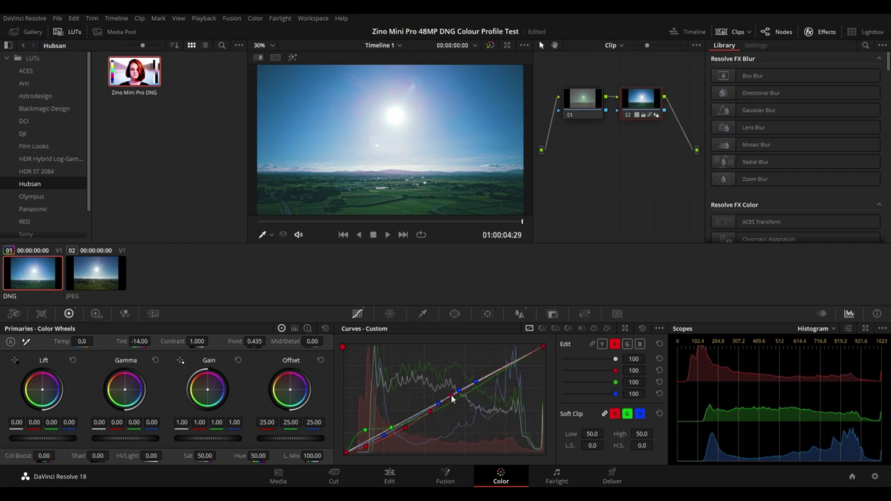
drag(453, 399, 458, 408)
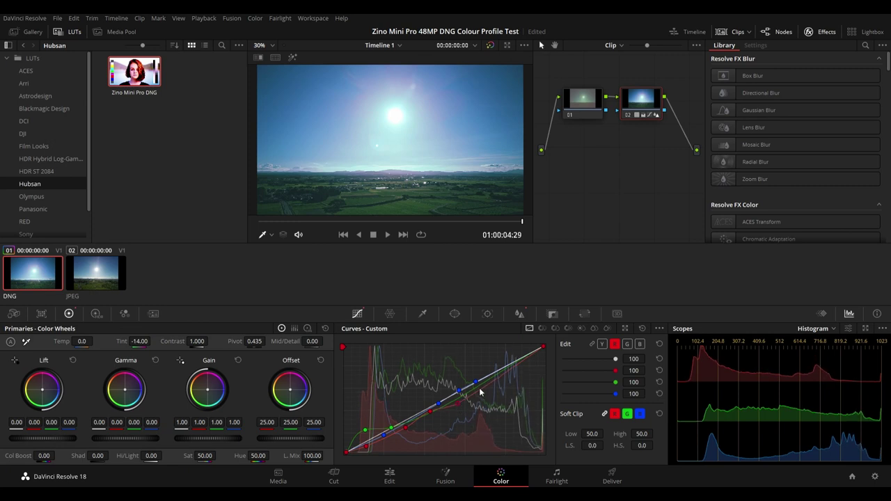
click(486, 390)
drag(486, 391, 485, 393)
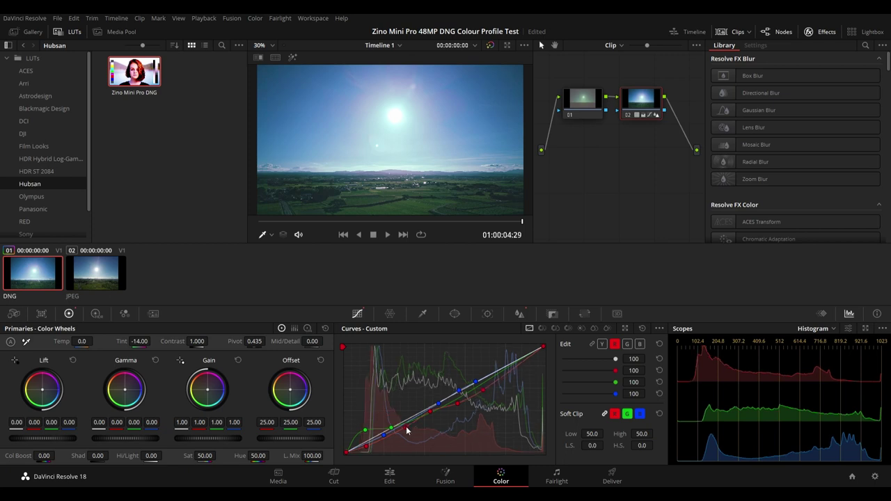
drag(407, 432, 408, 430)
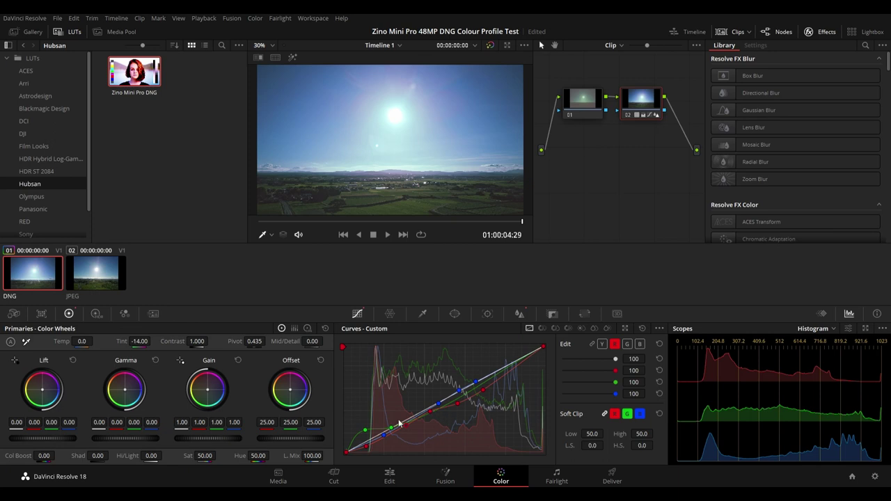
- Add a point on the green curve and nudge it slightly
click(391, 427)
drag(422, 420, 423, 420)
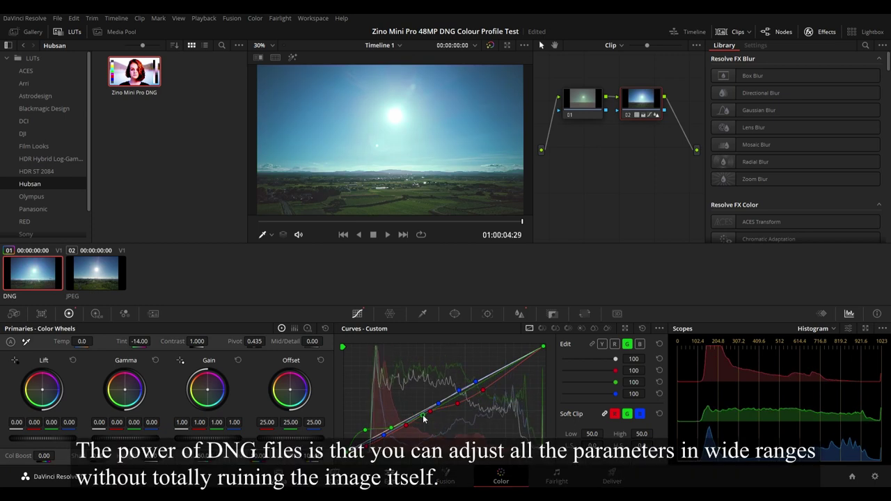
drag(423, 418, 426, 420)
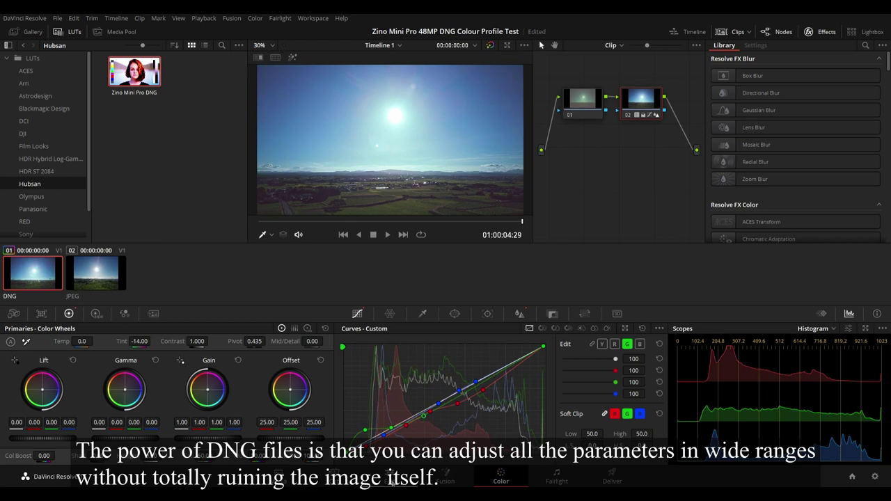
click(390, 478)
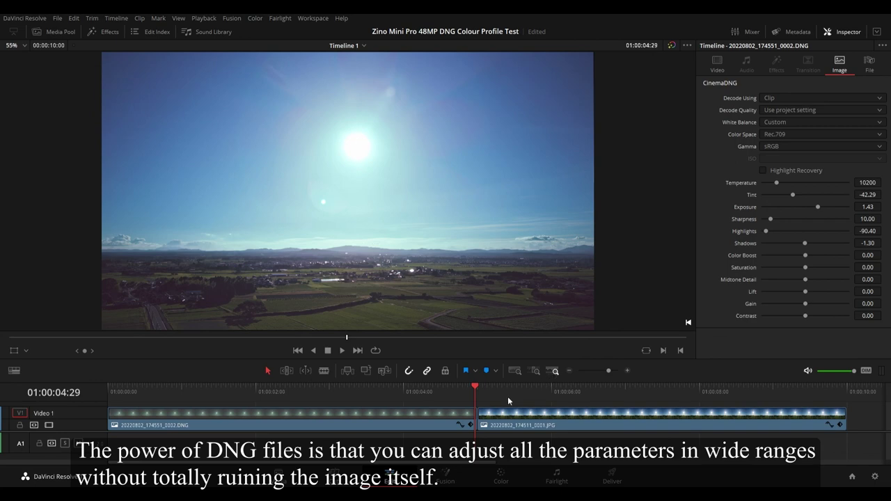
- Compare the DNG with the JPG clip and lower the DNG's RAW Tint slightly
click(480, 395)
key(Left)
key(Right)
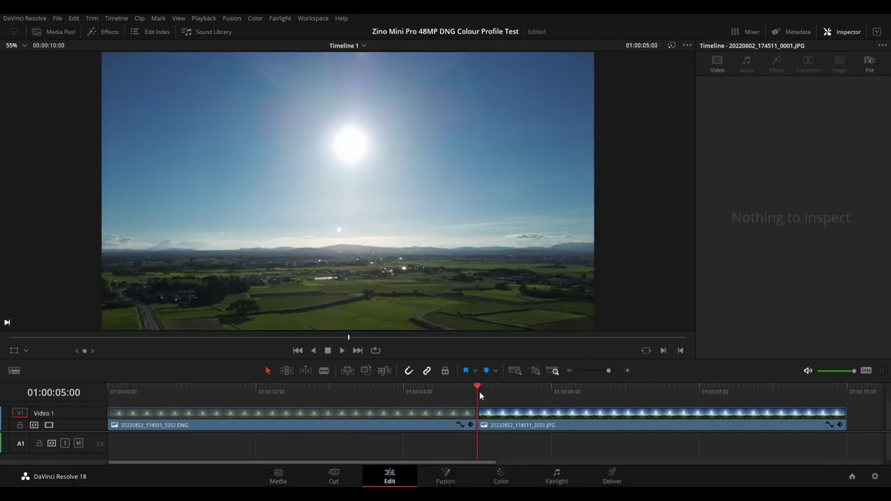
key(Left)
key(Right)
key(Left)
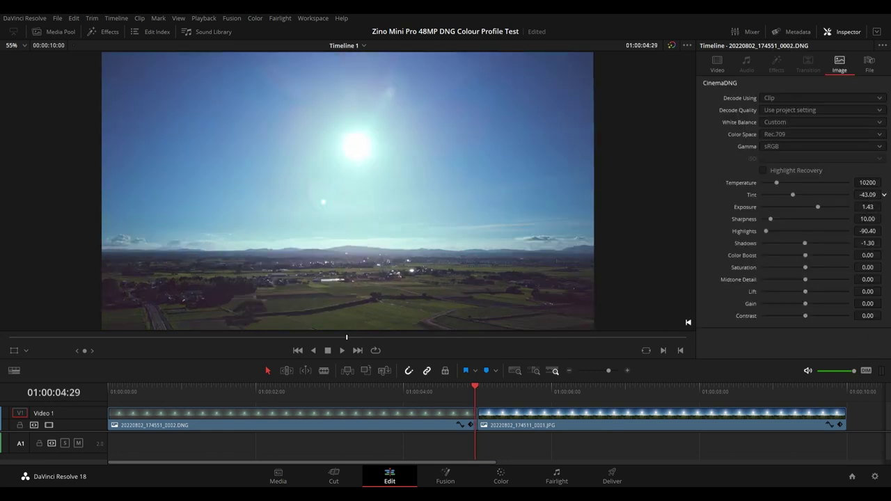
drag(885, 195, 883, 195)
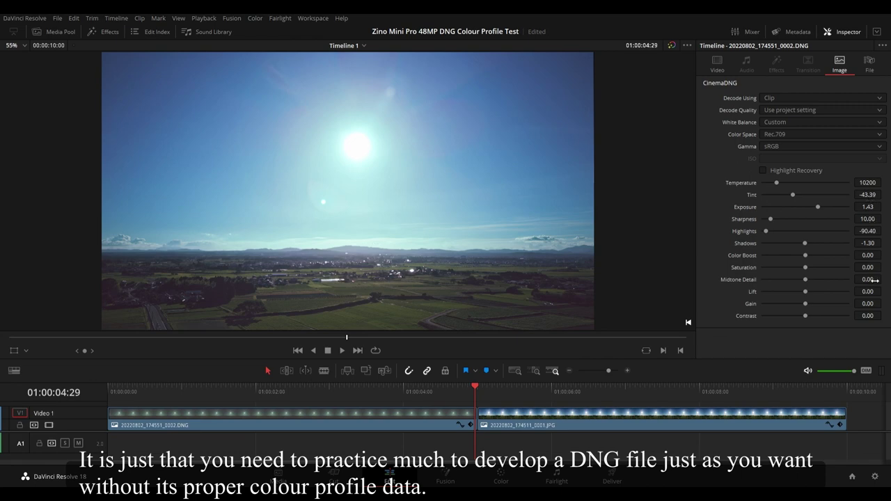
- Set RAW Gain to 0.05, Tint to -45.09 and Contrast to 5.50
drag(876, 307, 884, 304)
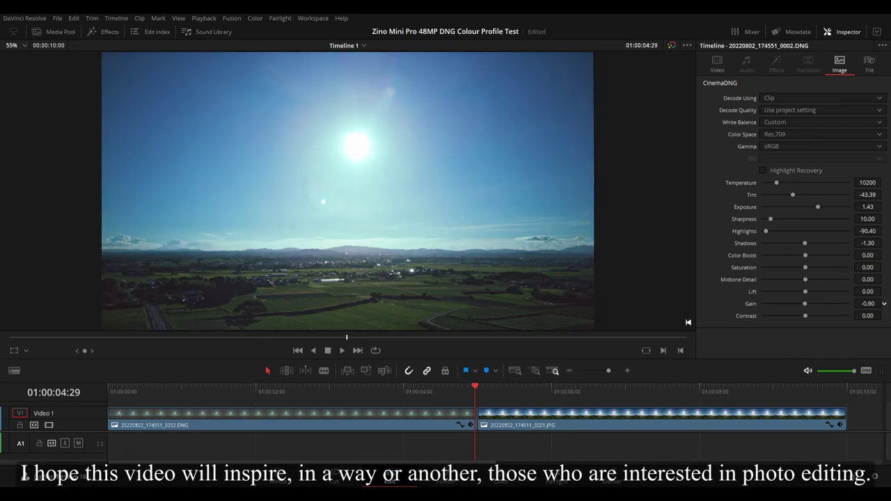
drag(884, 303, 884, 304)
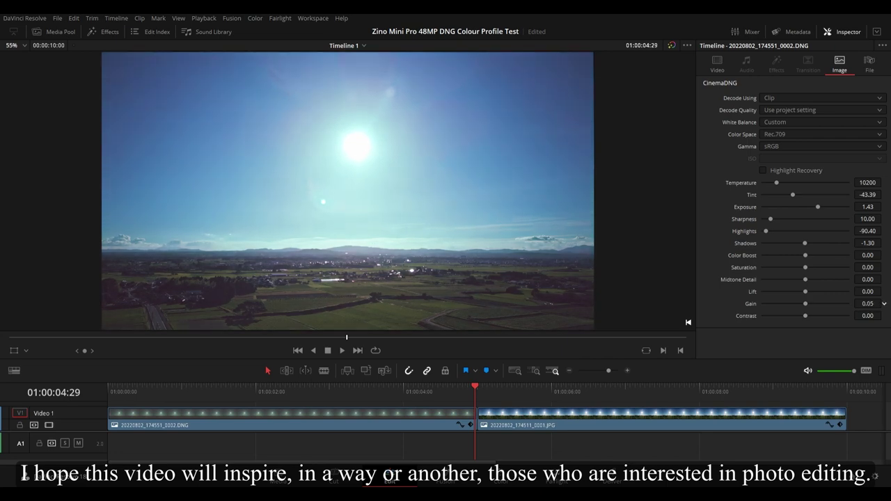
drag(884, 195, 874, 198)
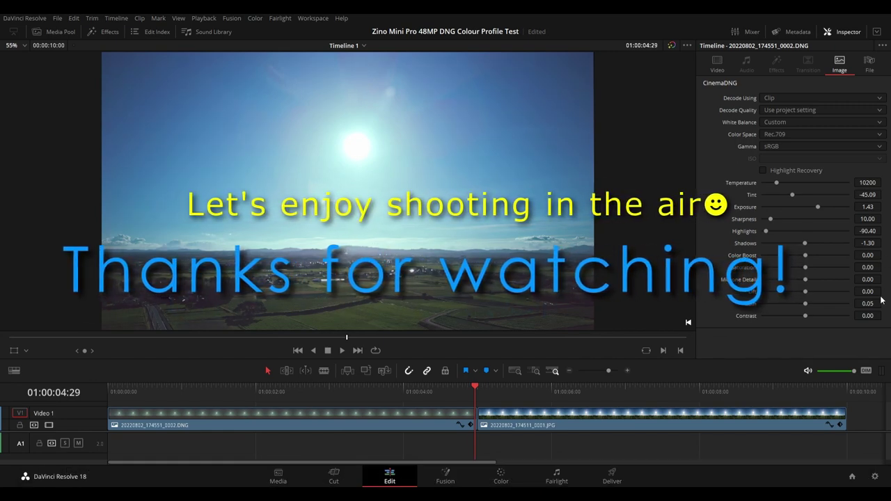
drag(879, 316, 884, 316)
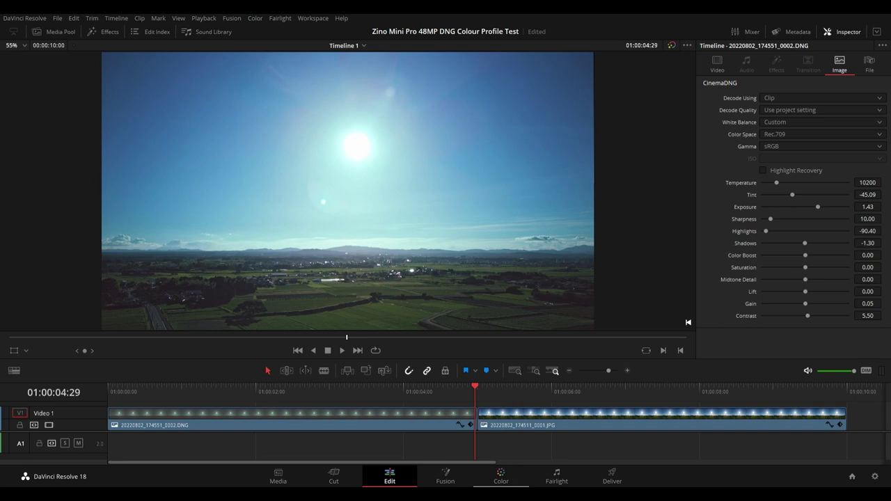
- Return to the Color page and compare the DNG's grade with the JPEG
click(501, 475)
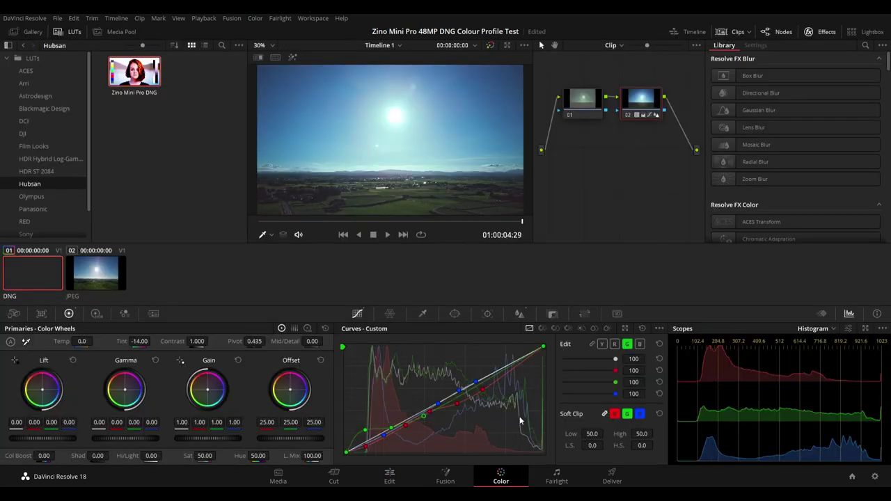
click(115, 269)
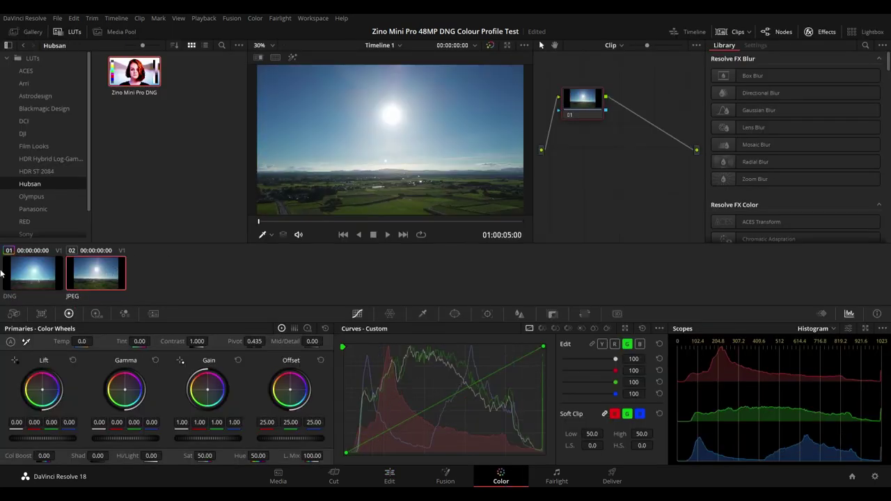
click(35, 276)
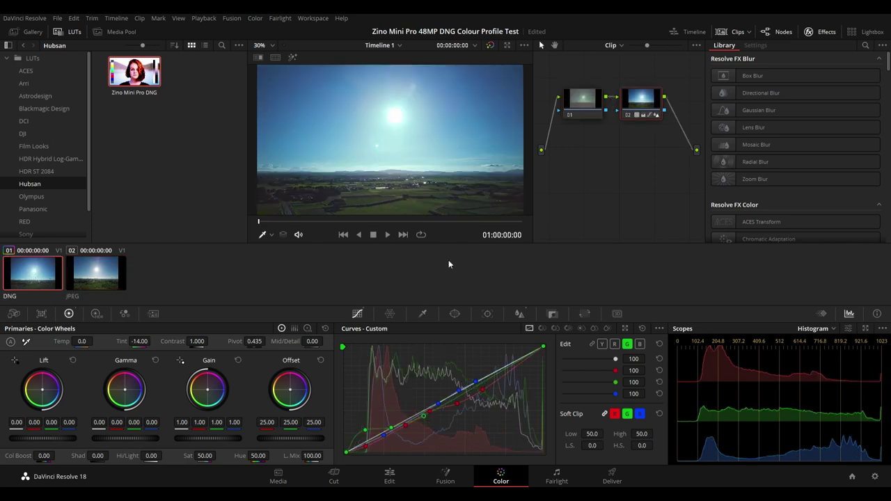
click(106, 273)
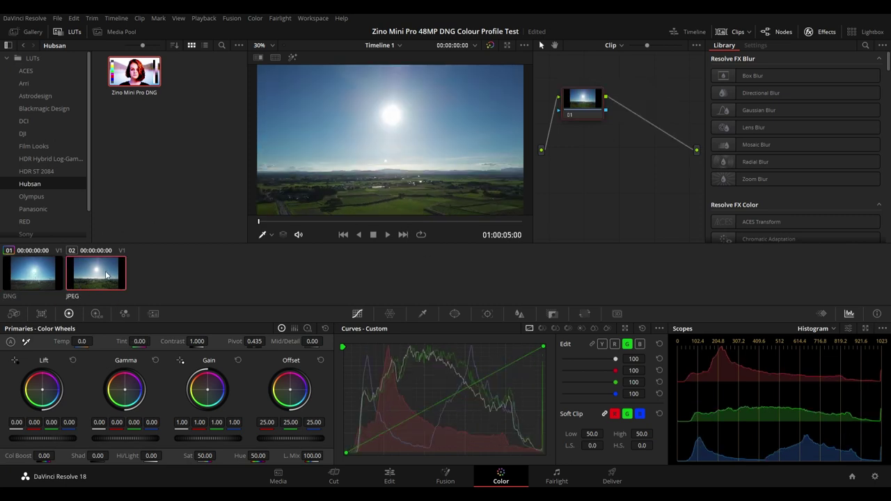
click(39, 276)
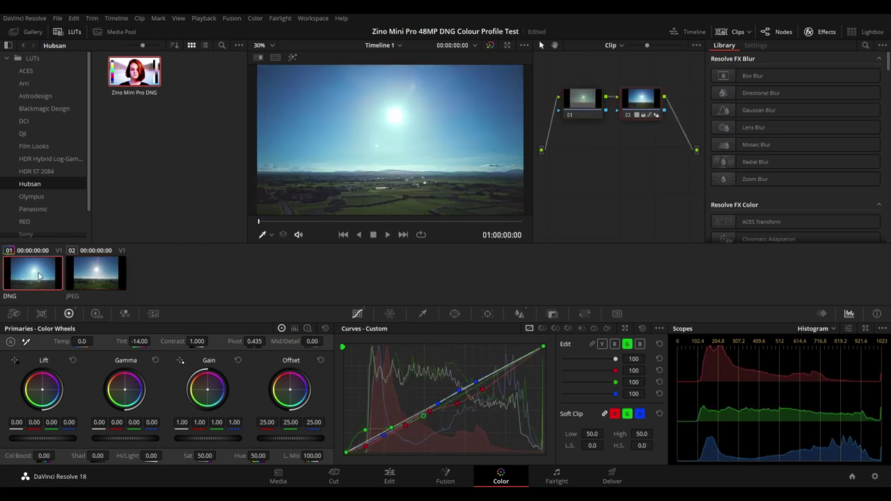
- Try red curve intensity 94, then reset it to 100
click(457, 406)
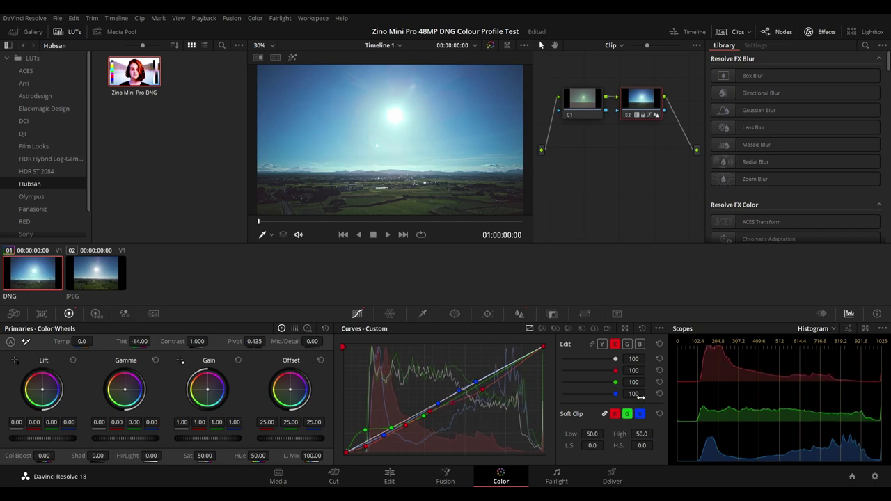
drag(616, 376, 613, 376)
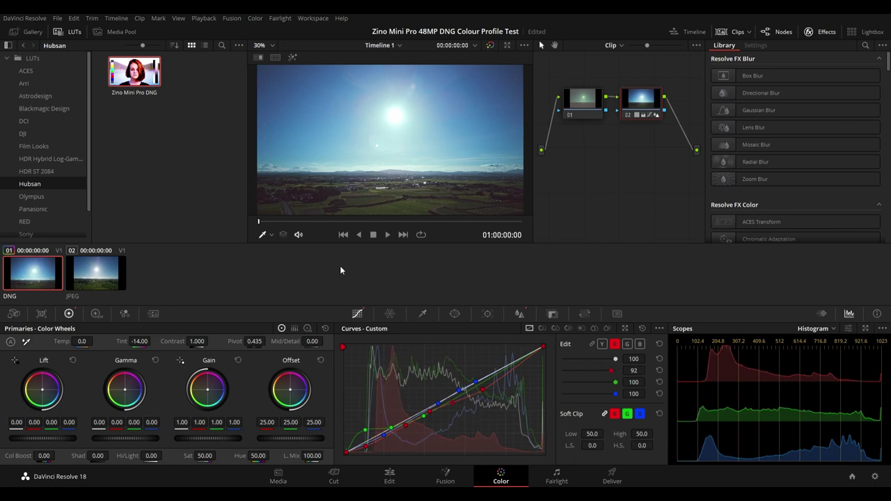
click(88, 276)
click(35, 277)
double_click(616, 374)
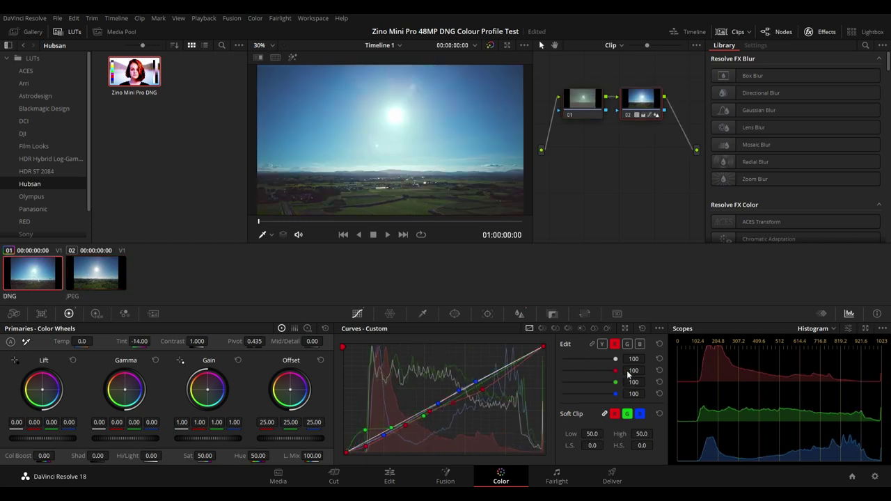